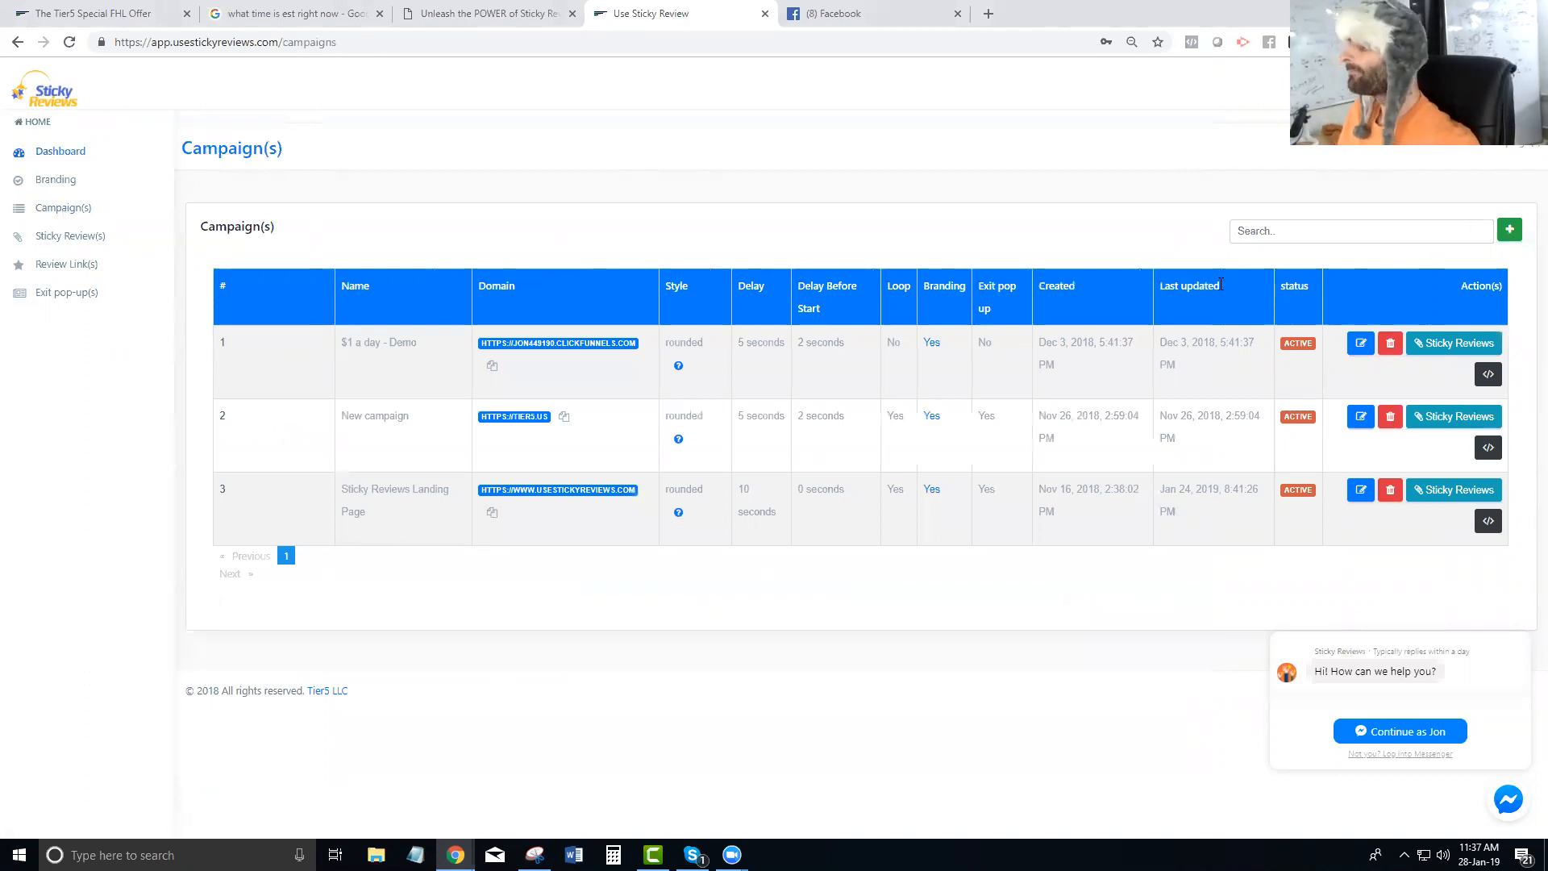
- Start adding a campaign and name it Funnel Hacking Live Promo
{"action": "left_click", "coordinate": [1509, 229]}
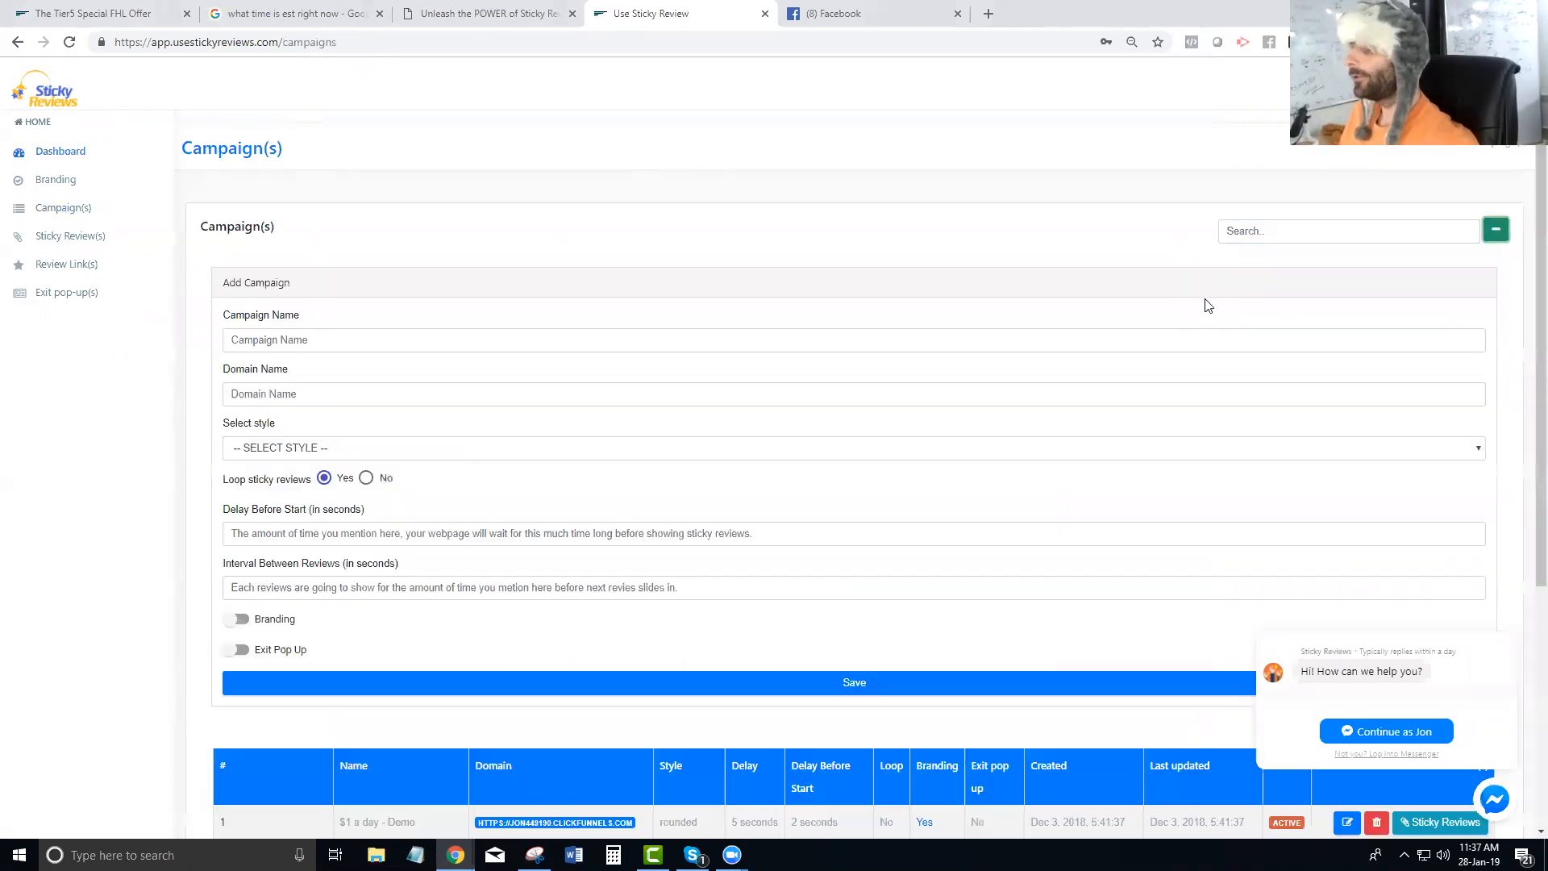
{"action": "left_click", "coordinate": [385, 339]}
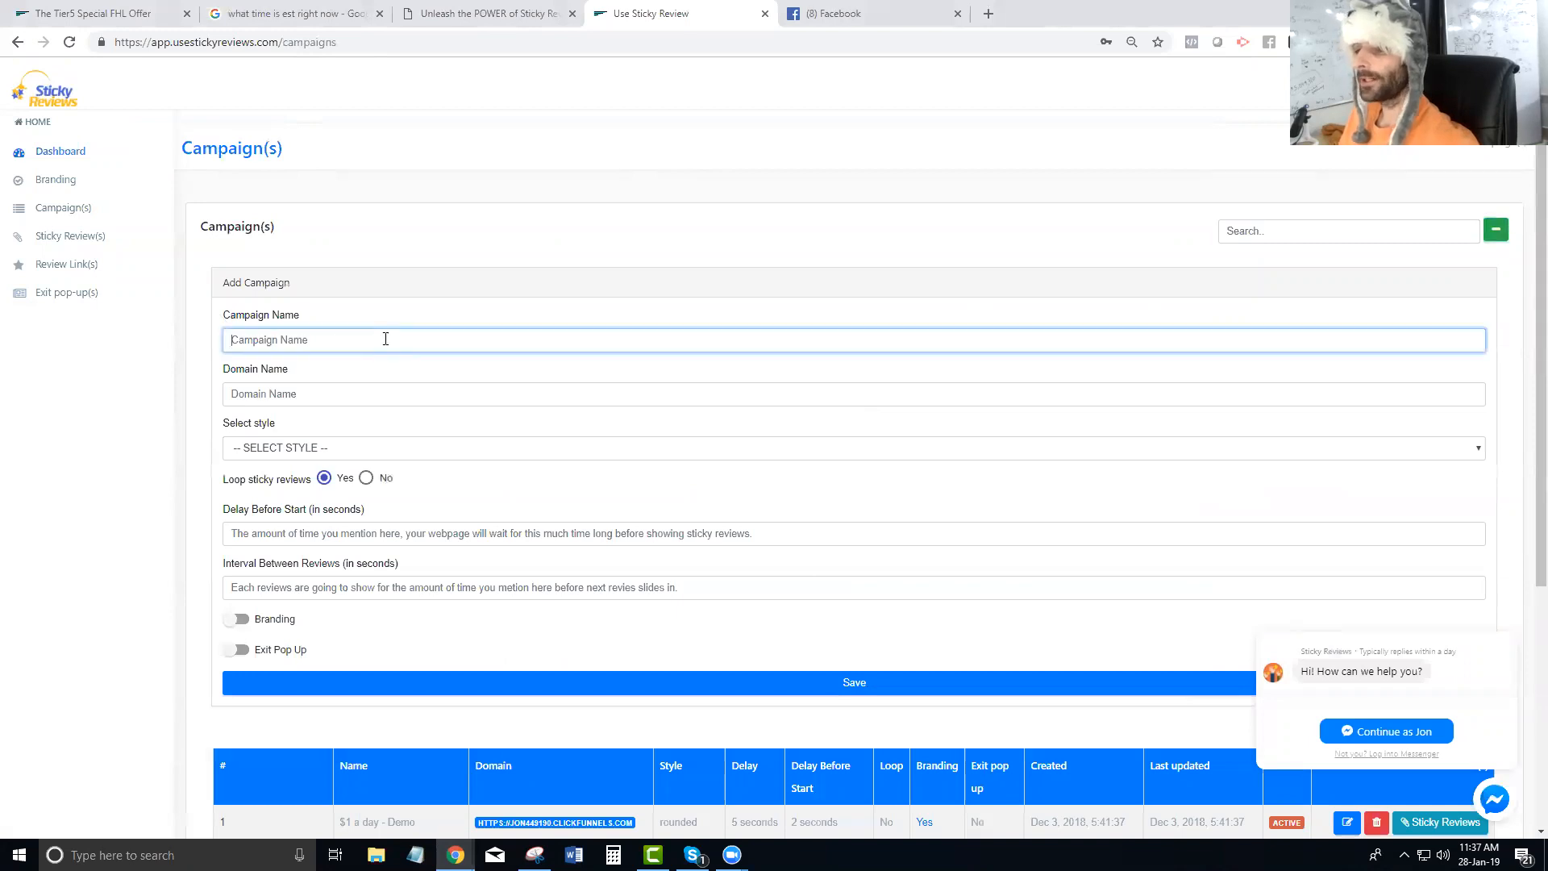
{"action": "type", "text": "Funnel Hacking Live Promo"}
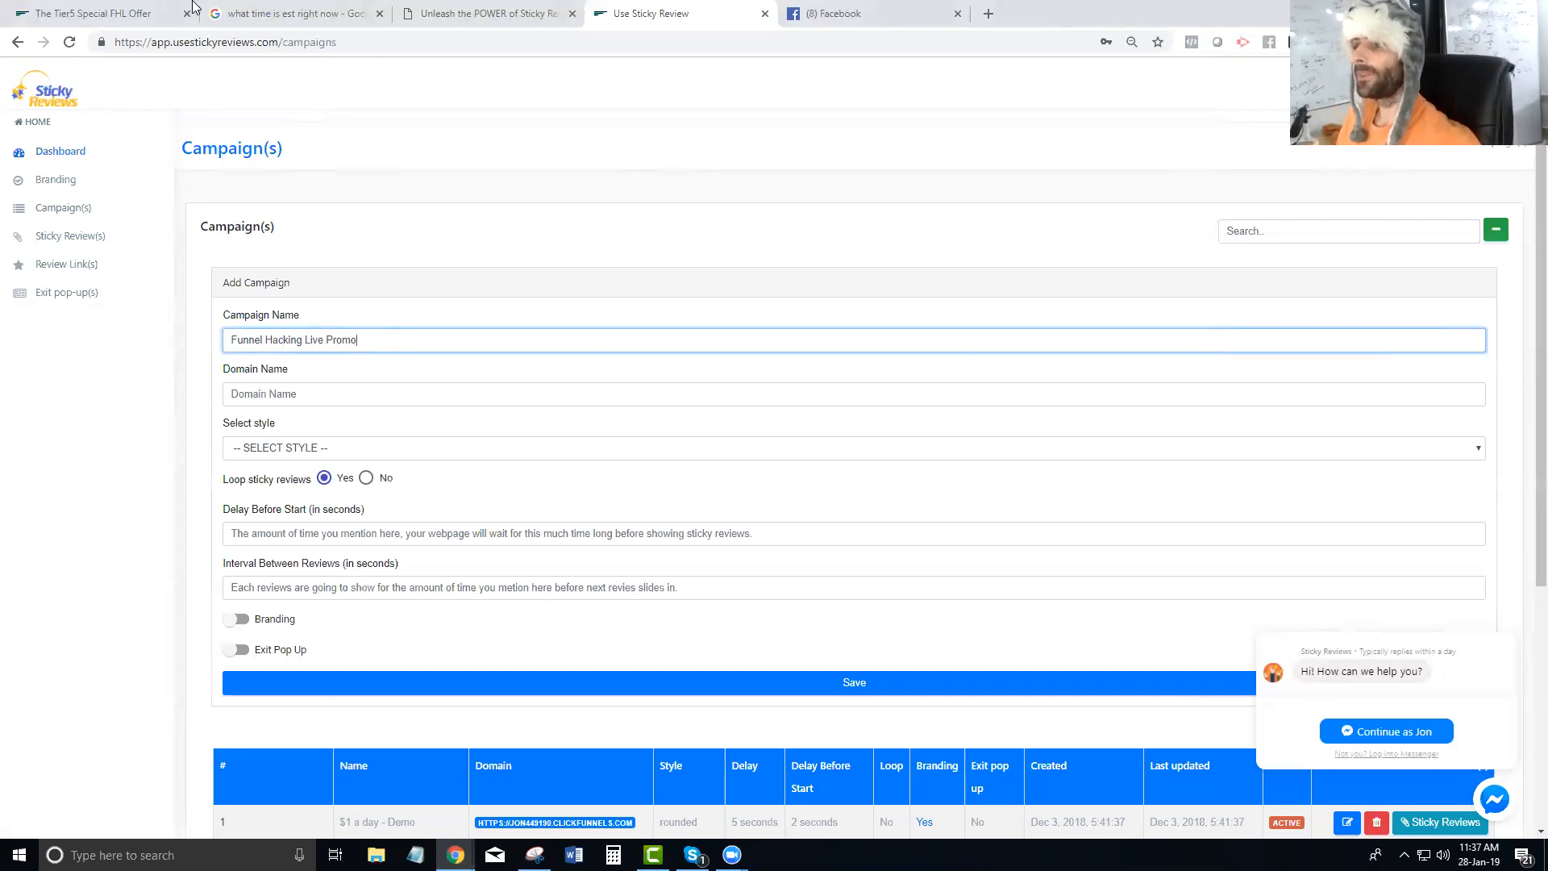
{"action": "left_click", "coordinate": [118, 14]}
{"action": "left_click_drag", "start_coordinate": [247, 42], "coordinate": [113, 42]}
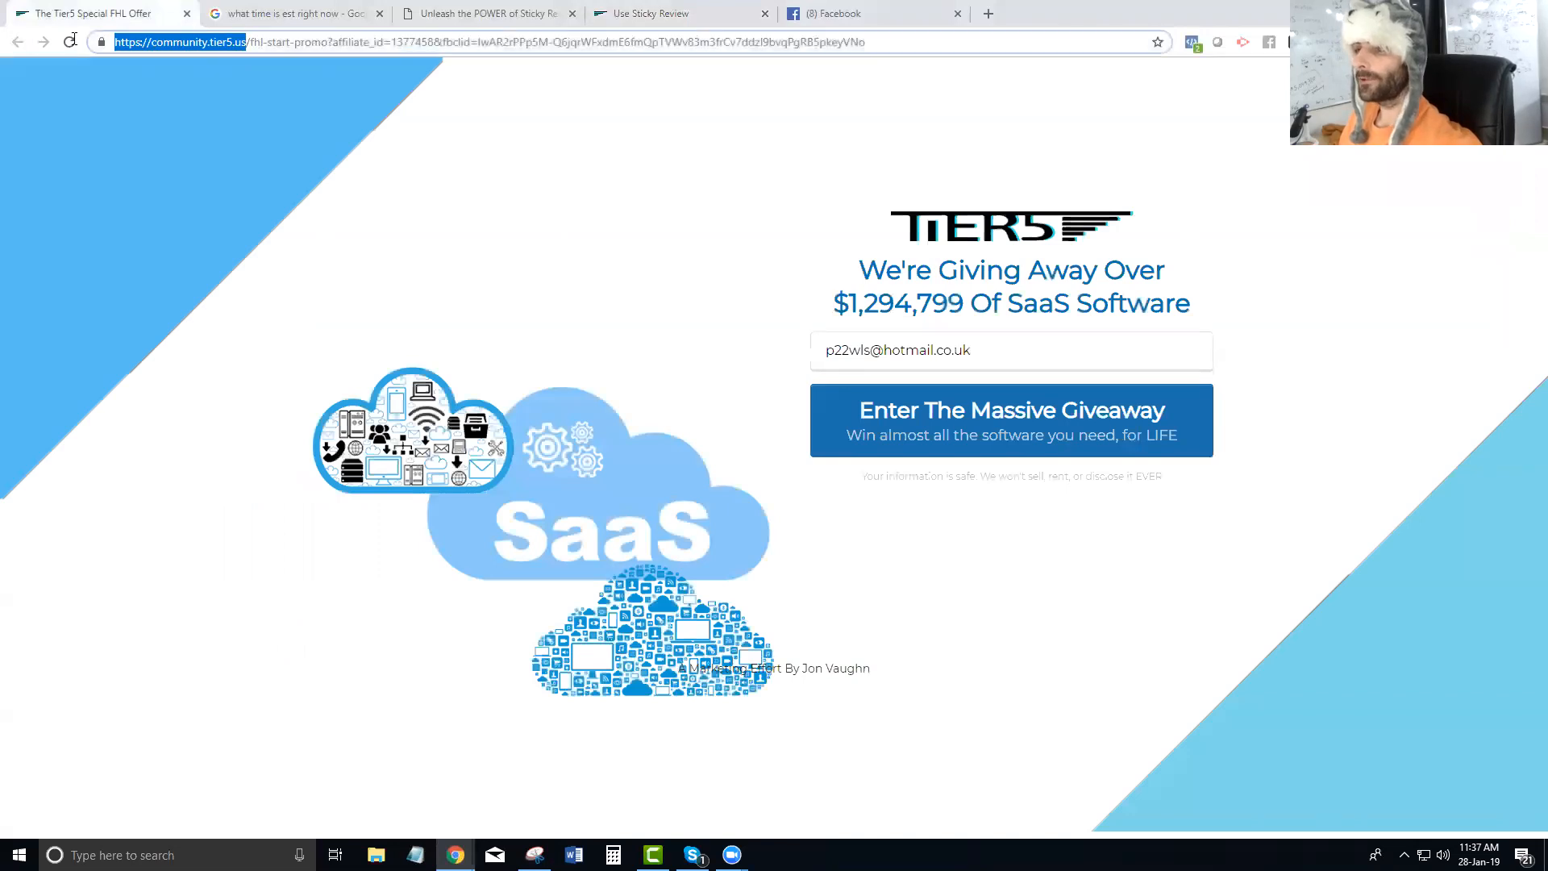
{"action": "left_click", "coordinate": [180, 45]}
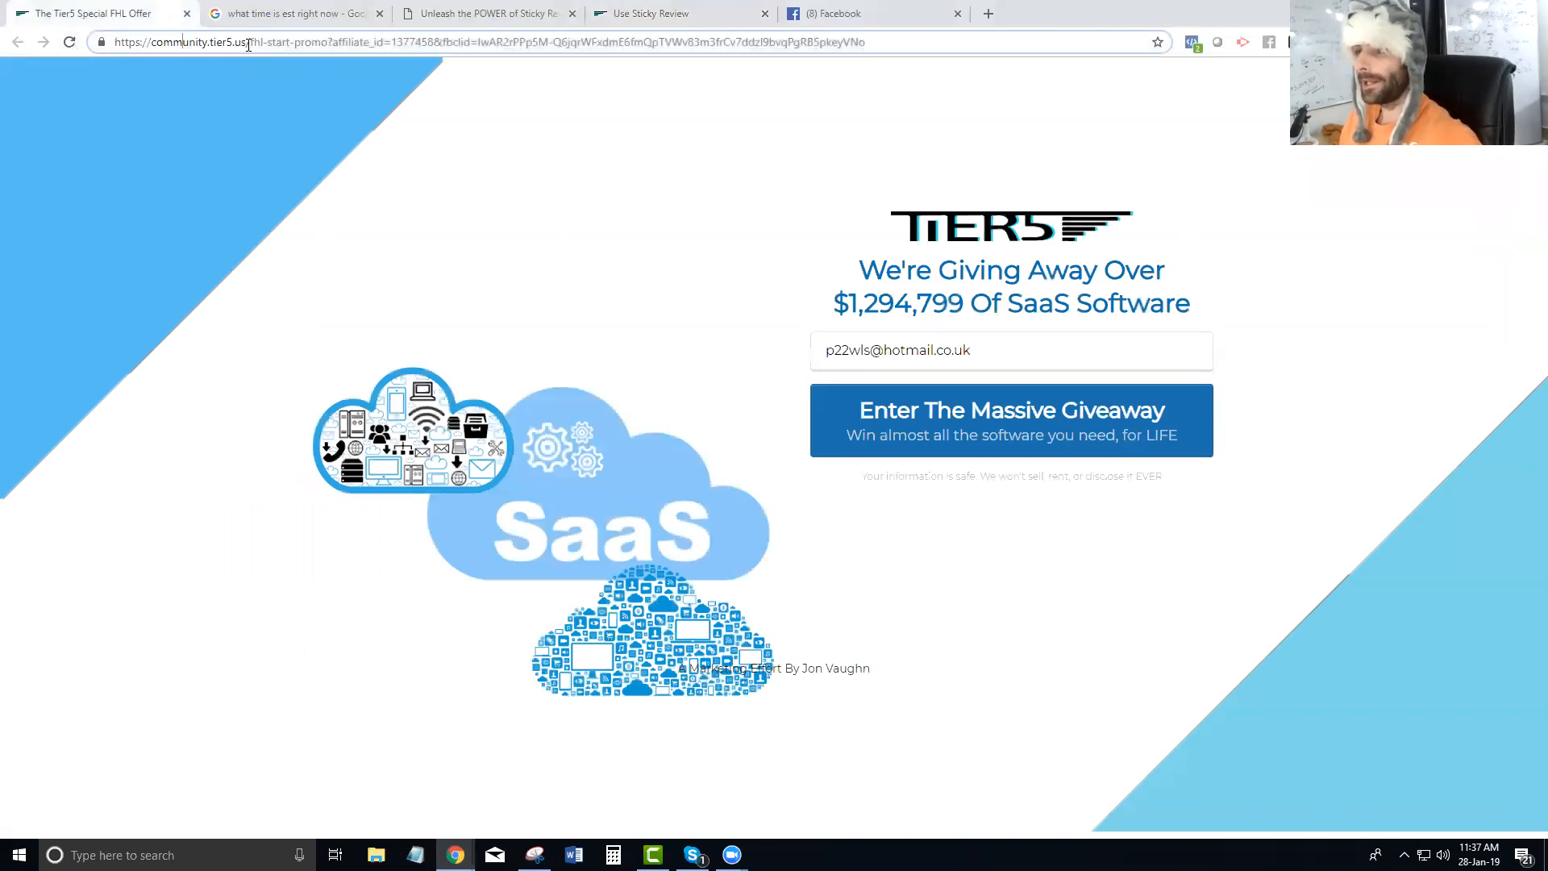
{"action": "left_click_drag", "start_coordinate": [200, 48], "coordinate": [69, 47]}
{"action": "key", "text": "ctrl+c"}
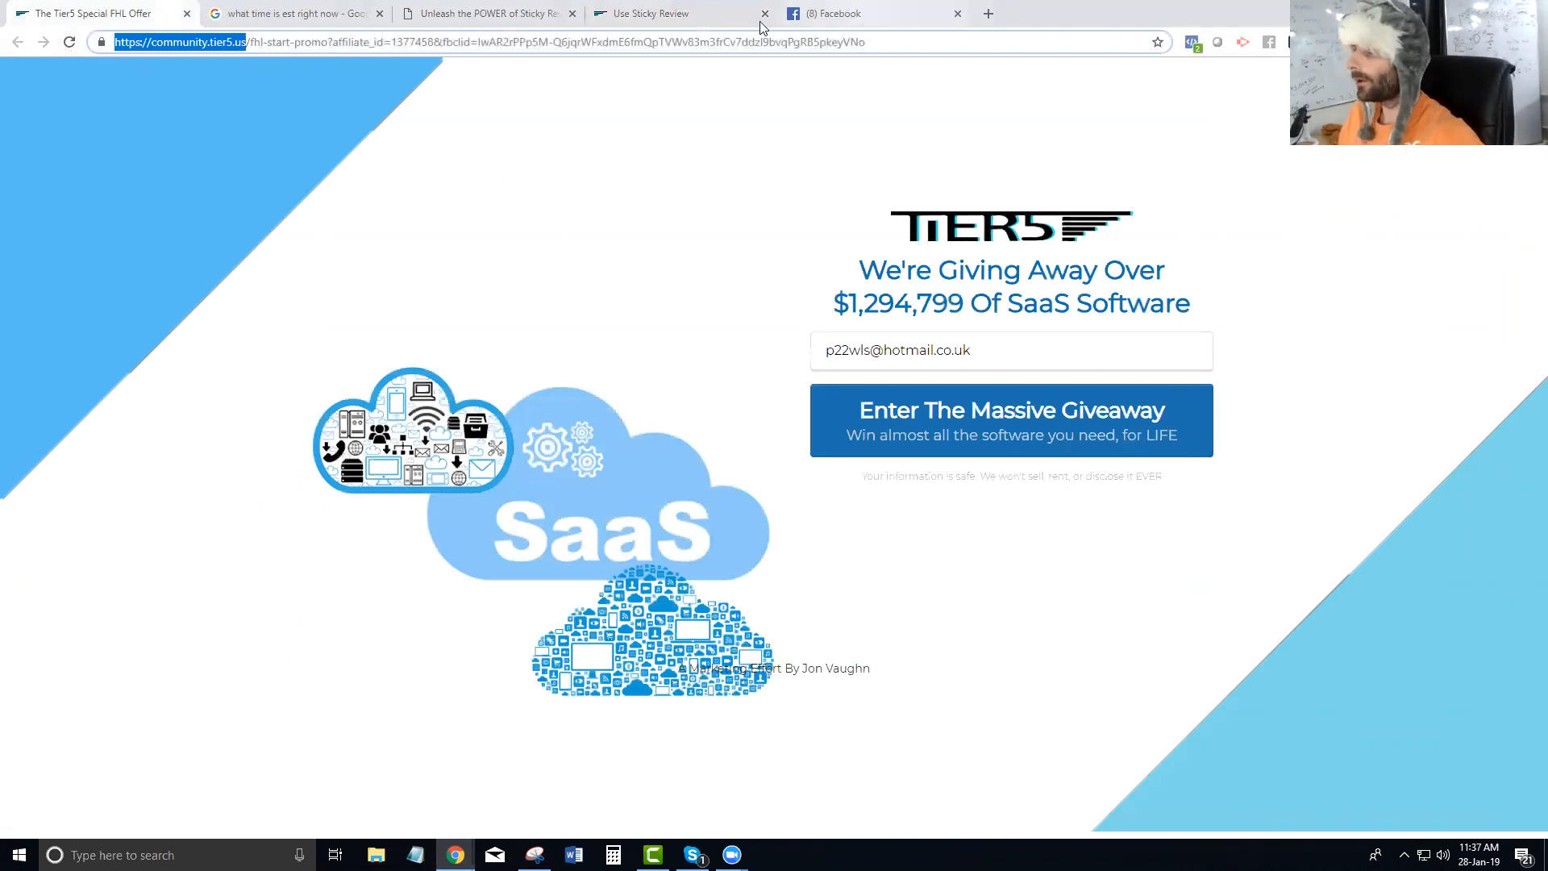
{"action": "left_click", "coordinate": [461, 10]}
{"action": "left_click", "coordinate": [621, 7]}
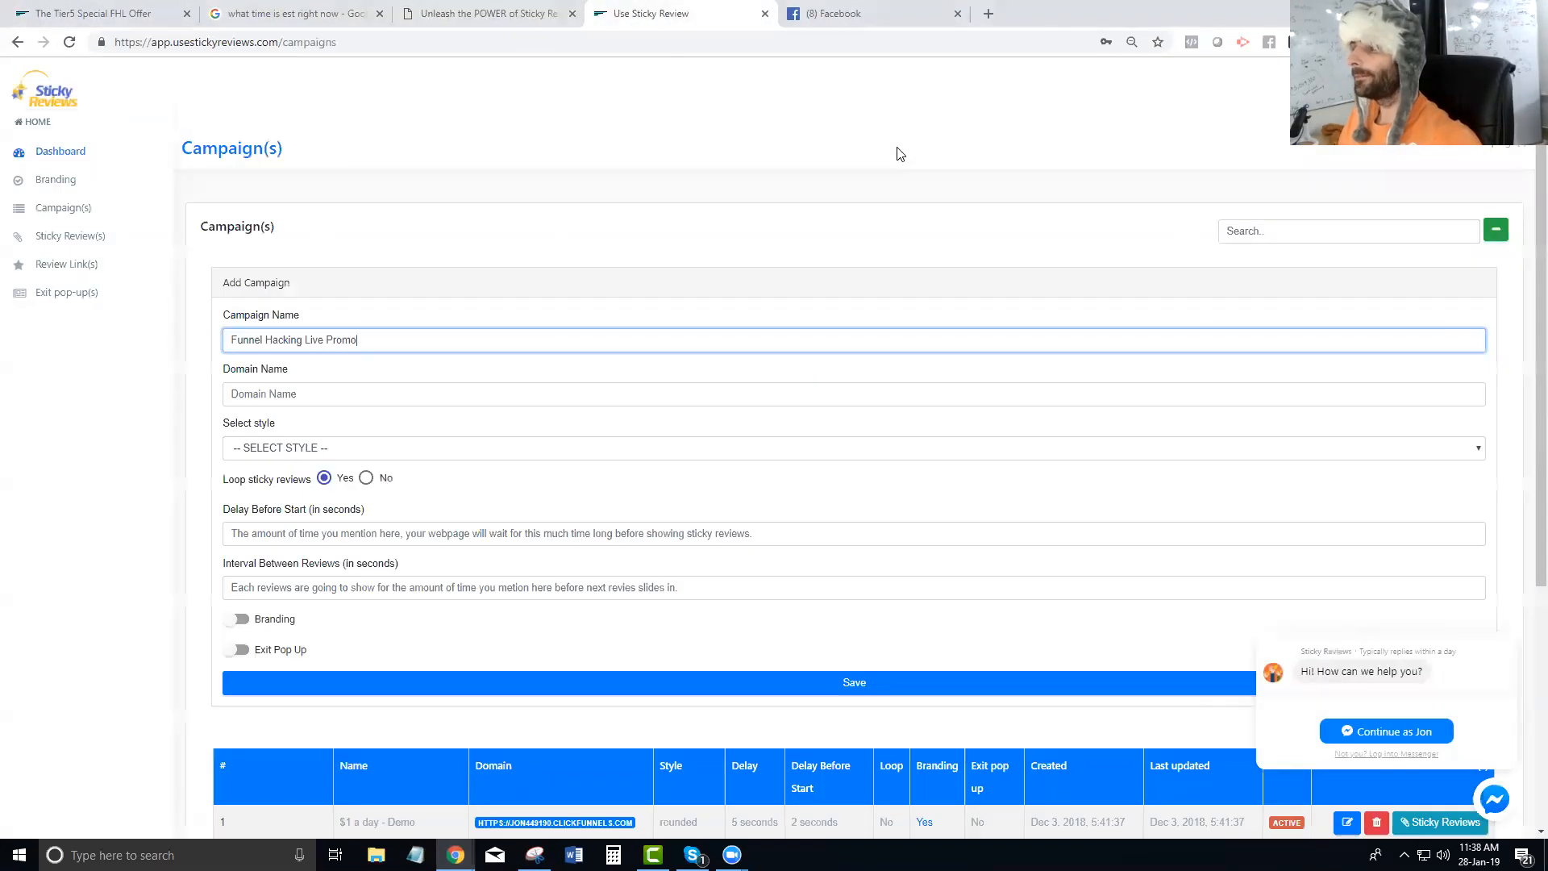
{"action": "left_click", "coordinate": [307, 396]}
{"action": "key", "text": "ctrl+v"}
{"action": "key", "text": "ctrl+a"}
{"action": "left_click_drag", "start_coordinate": [101, 414], "coordinate": [174, 389]}
{"action": "left_click", "coordinate": [363, 391]}
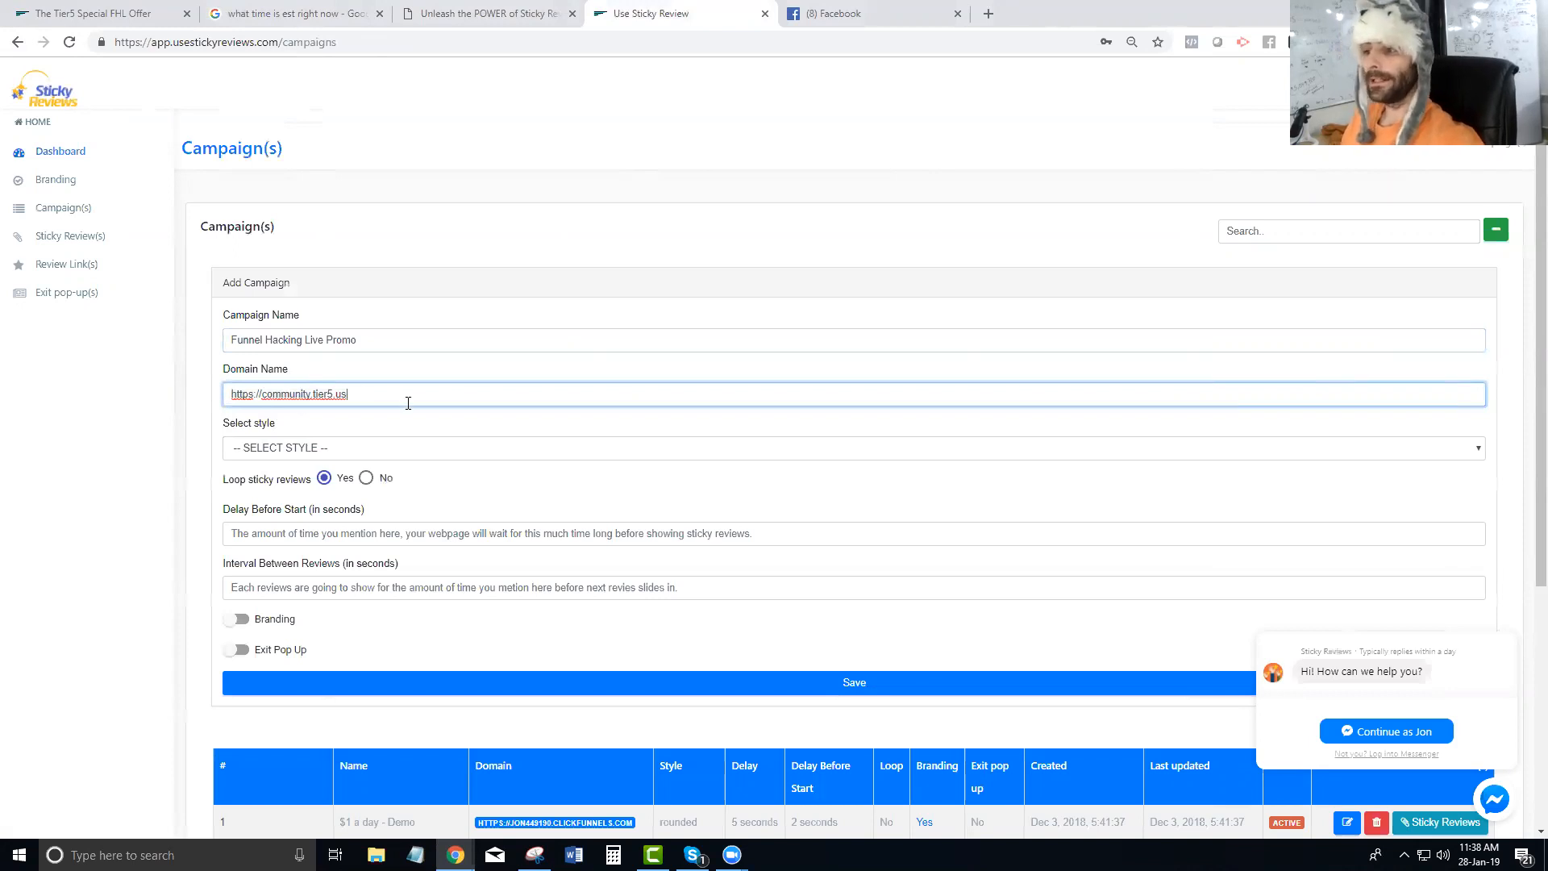
{"action": "left_click_drag", "start_coordinate": [401, 397], "coordinate": [108, 395]}
{"action": "left_click_drag", "start_coordinate": [288, 389], "coordinate": [185, 411]}
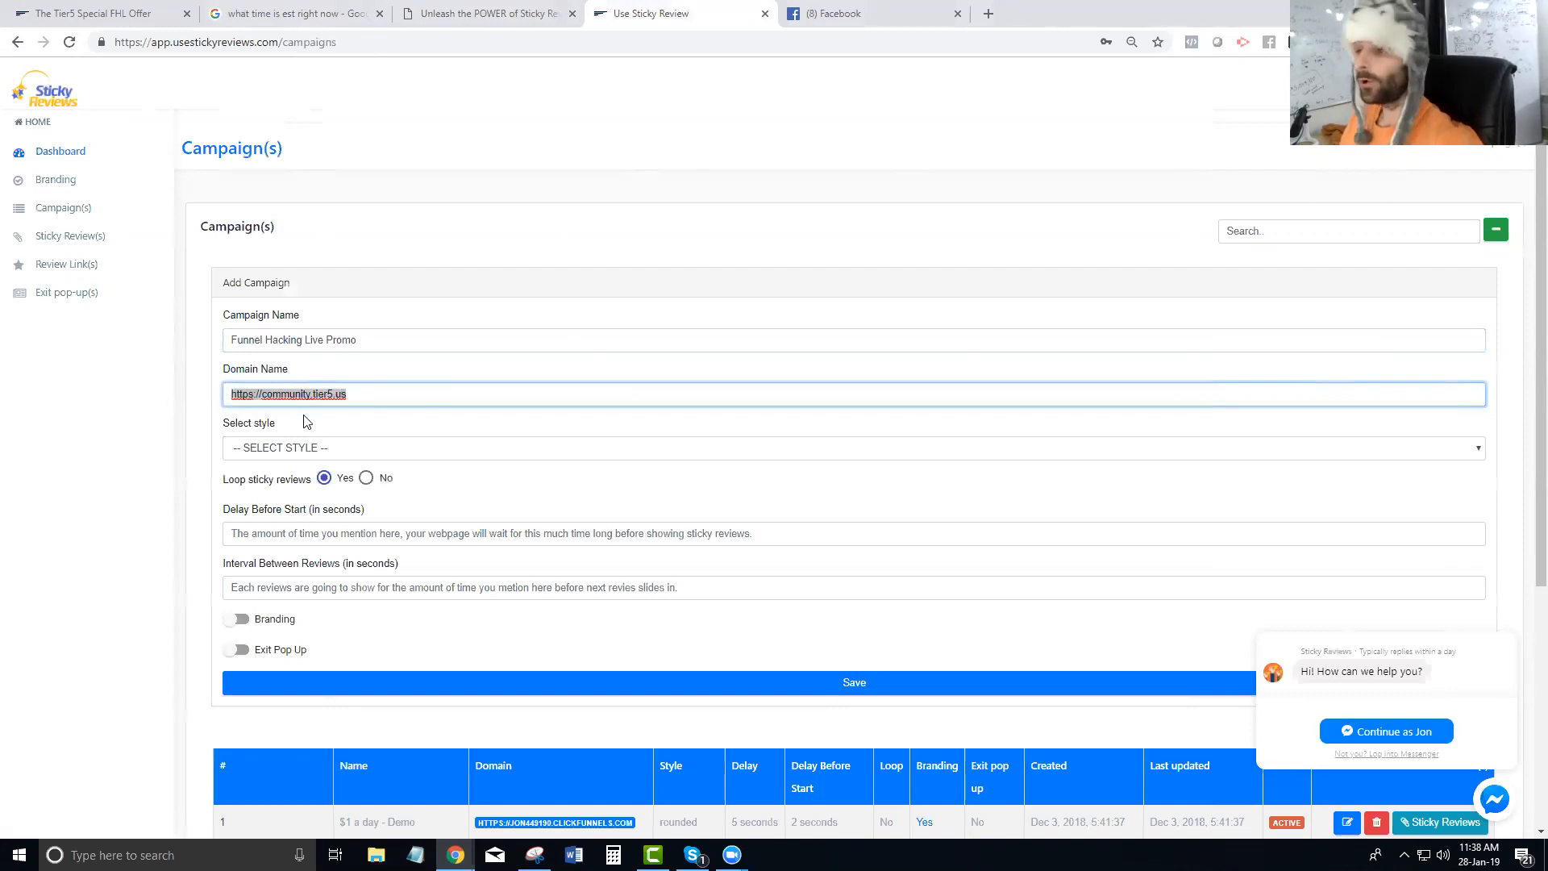
{"action": "left_click", "coordinate": [370, 399]}
{"action": "left_click_drag", "start_coordinate": [371, 399], "coordinate": [190, 390]}
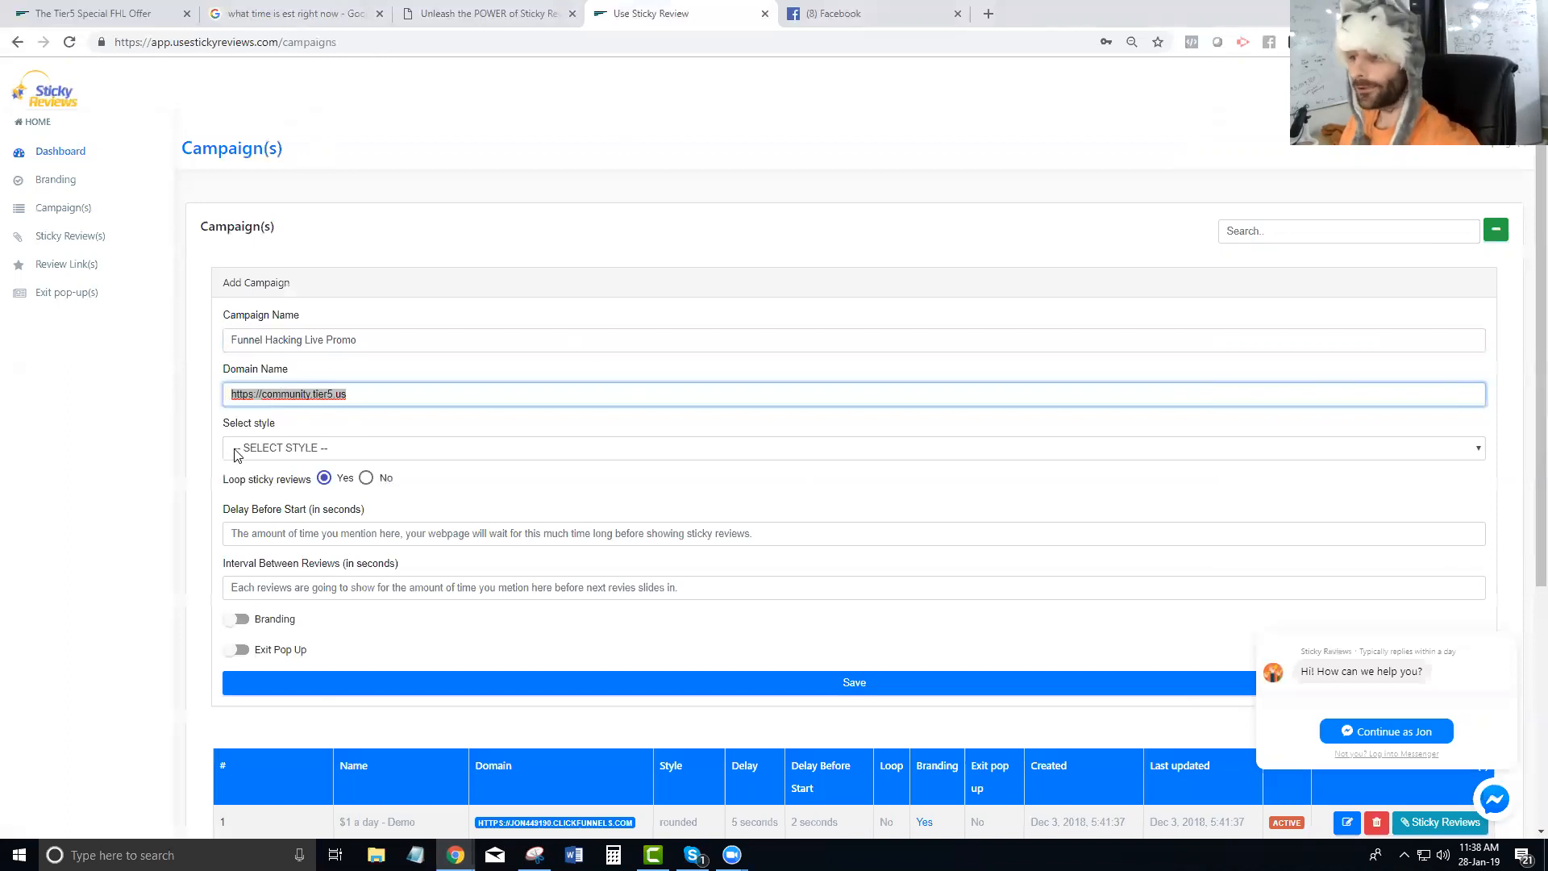
{"action": "left_click", "coordinate": [349, 397]}
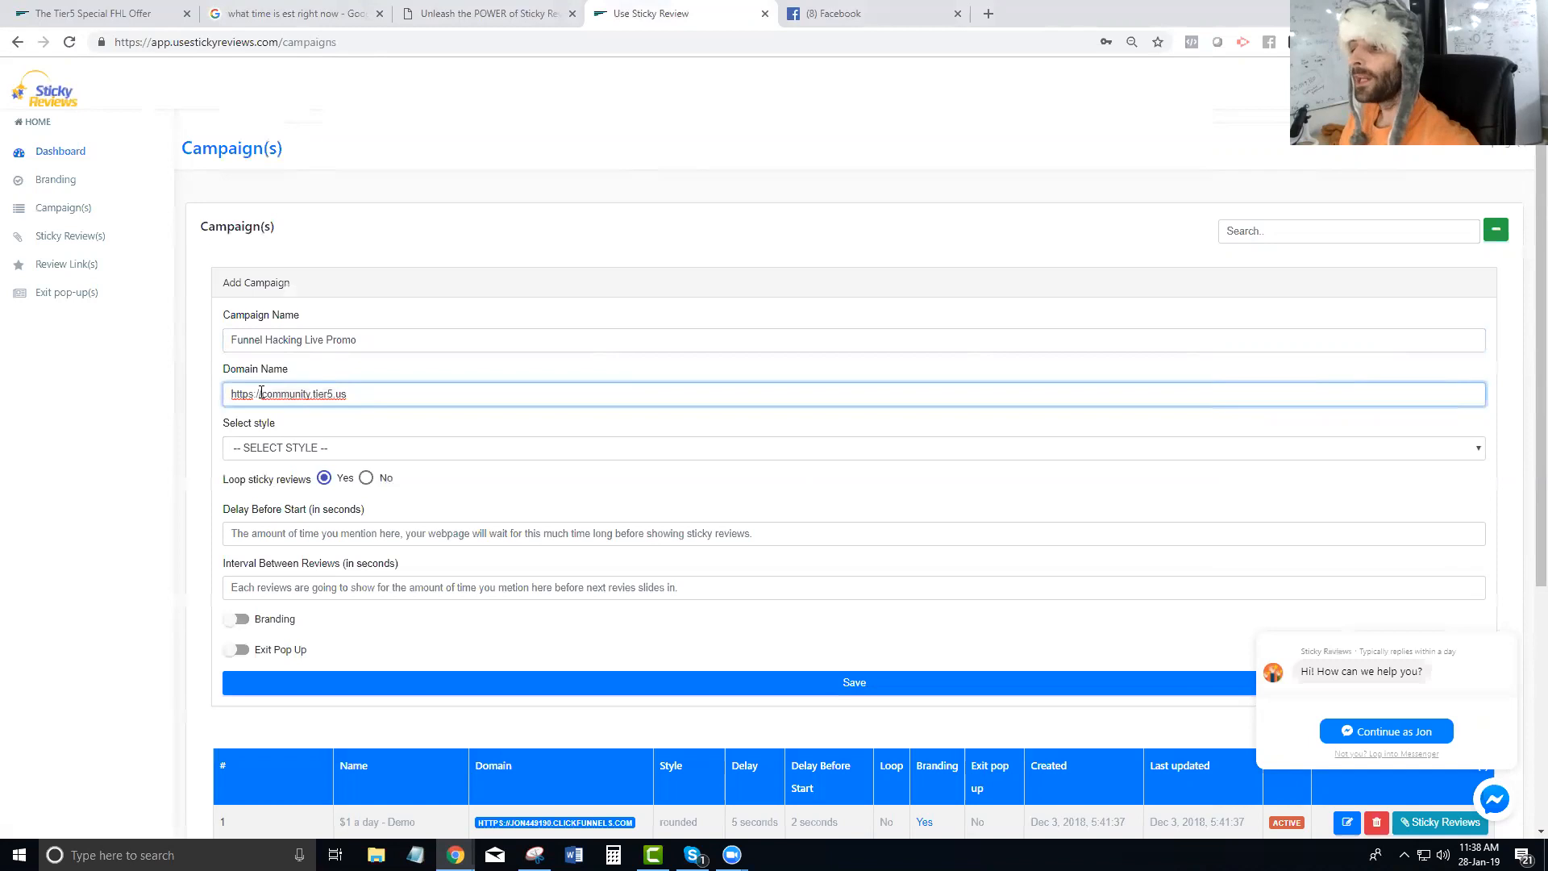
{"action": "left_click_drag", "start_coordinate": [254, 394], "coordinate": [208, 409]}
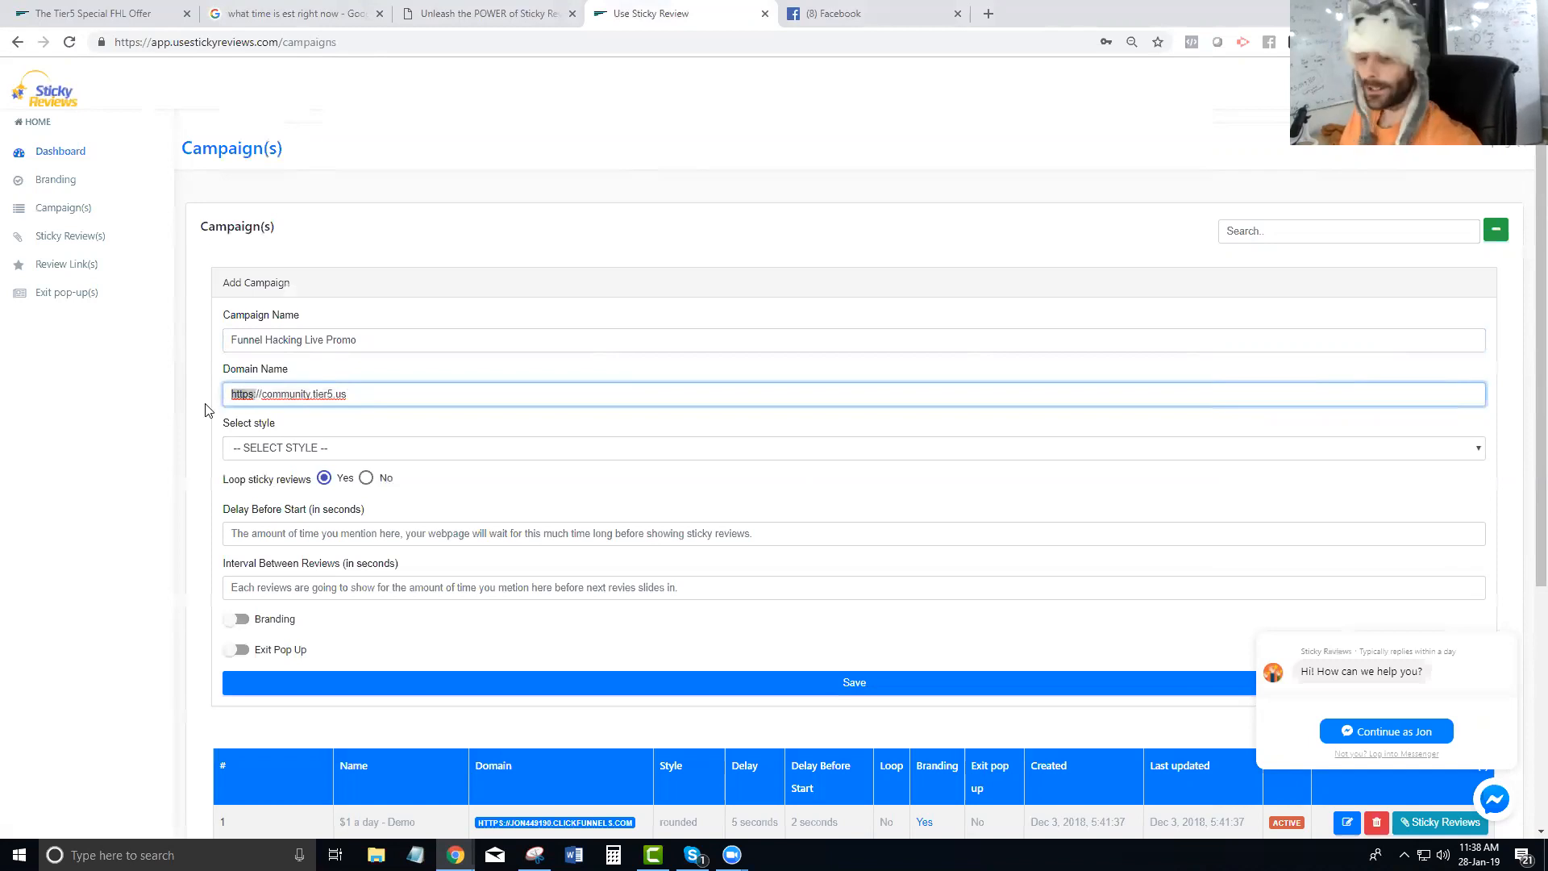
- Check the example review bubbles on the Sticky Reviews landing page and set the campaign style to Rounded Corner
{"action": "left_click", "coordinate": [327, 447]}
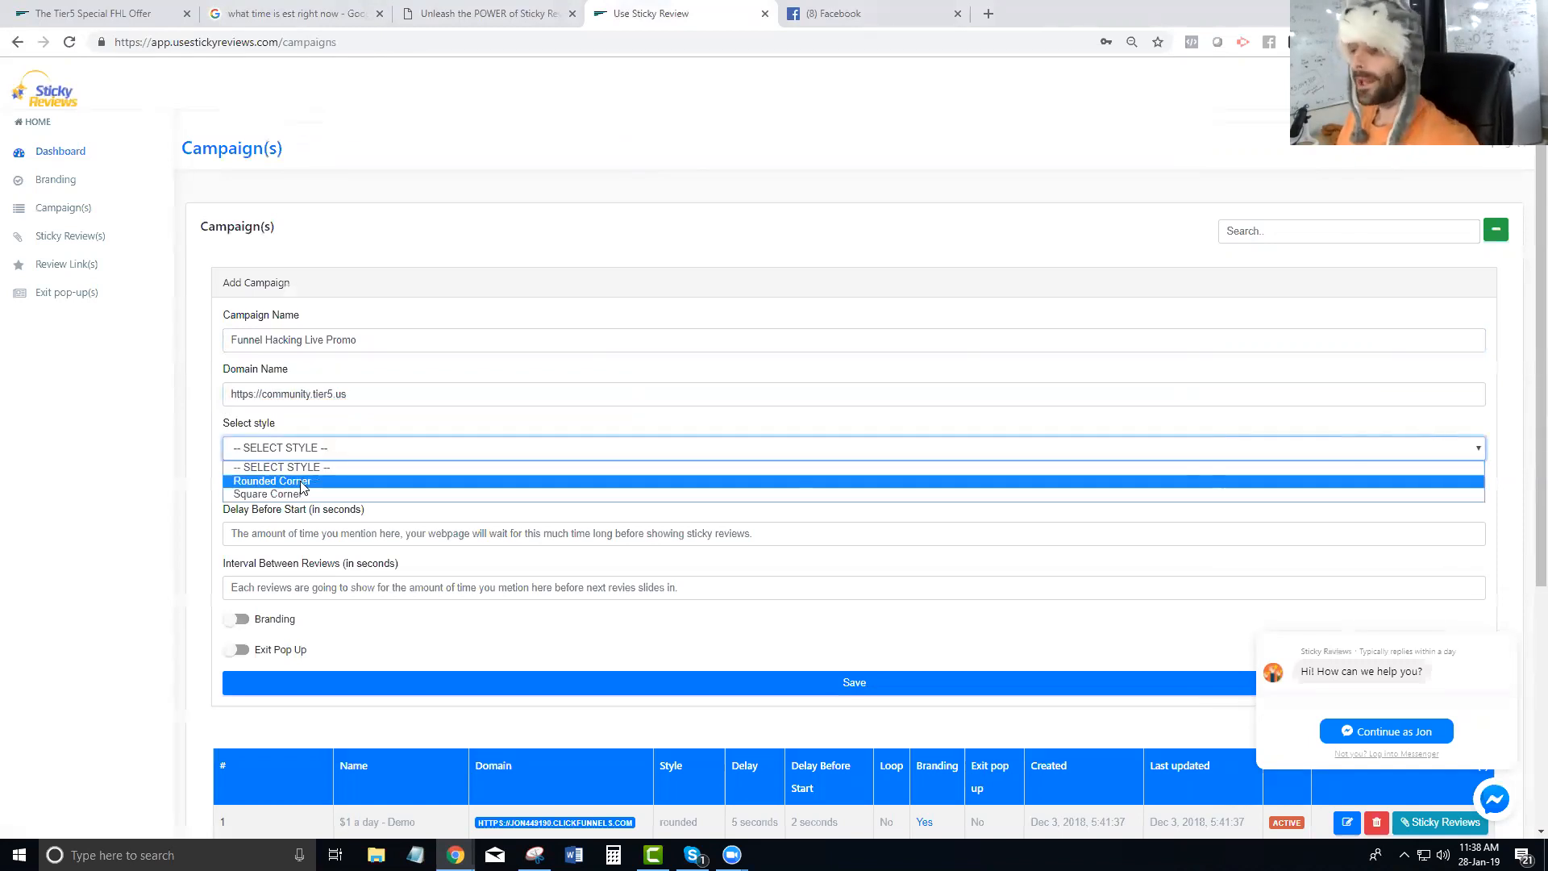
{"action": "left_click", "coordinate": [528, 9]}
{"action": "scroll", "coordinate": [617, 377], "scroll_direction": "up", "scroll_amount": 15}
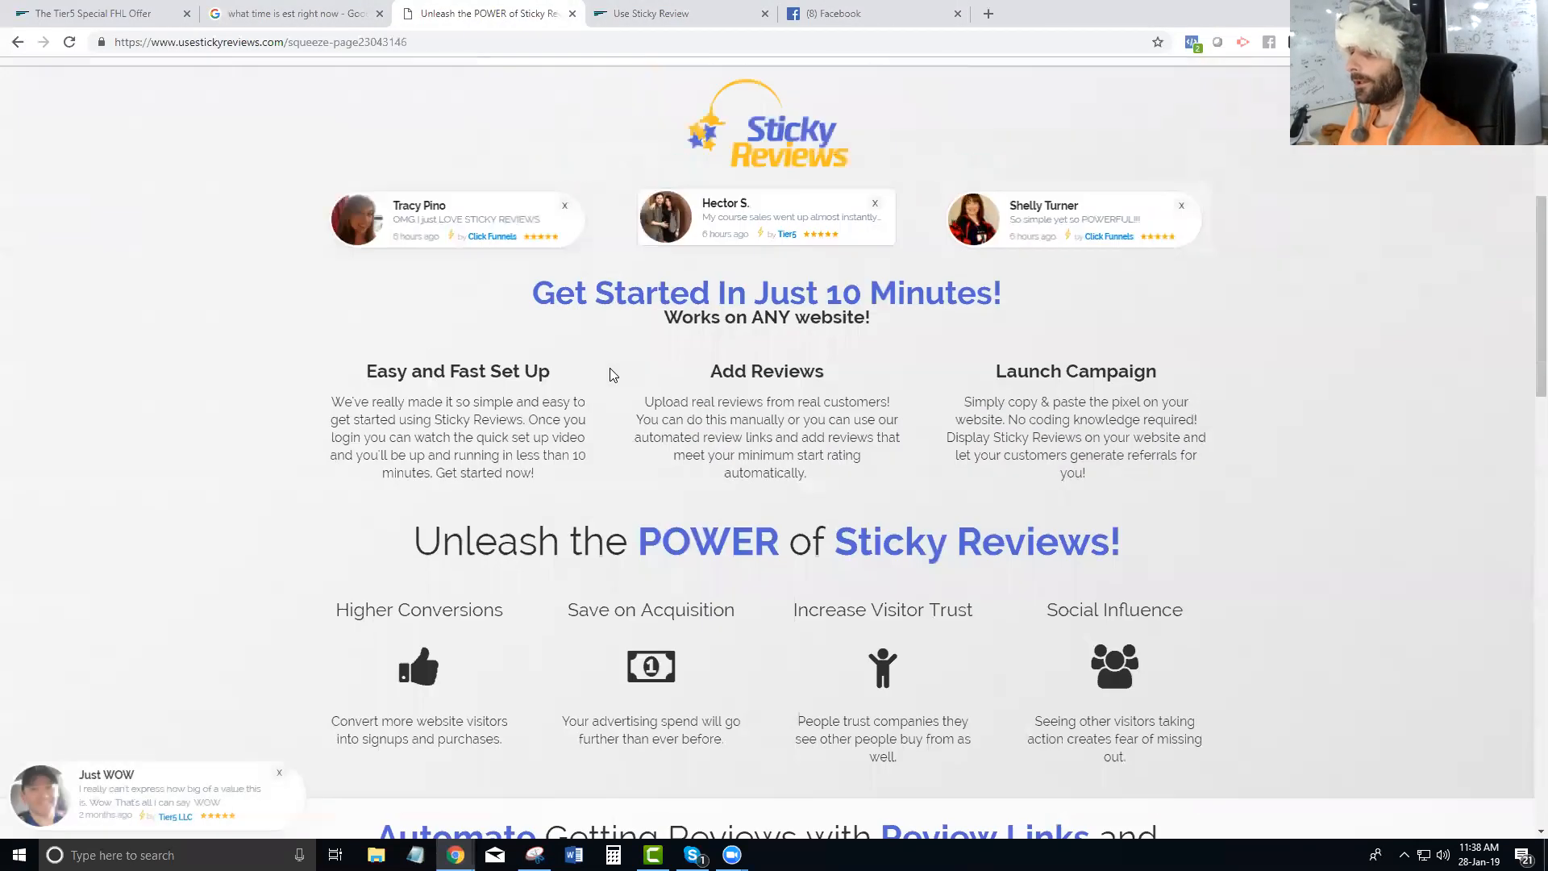
{"action": "scroll", "coordinate": [611, 374], "scroll_direction": "up", "scroll_amount": 5}
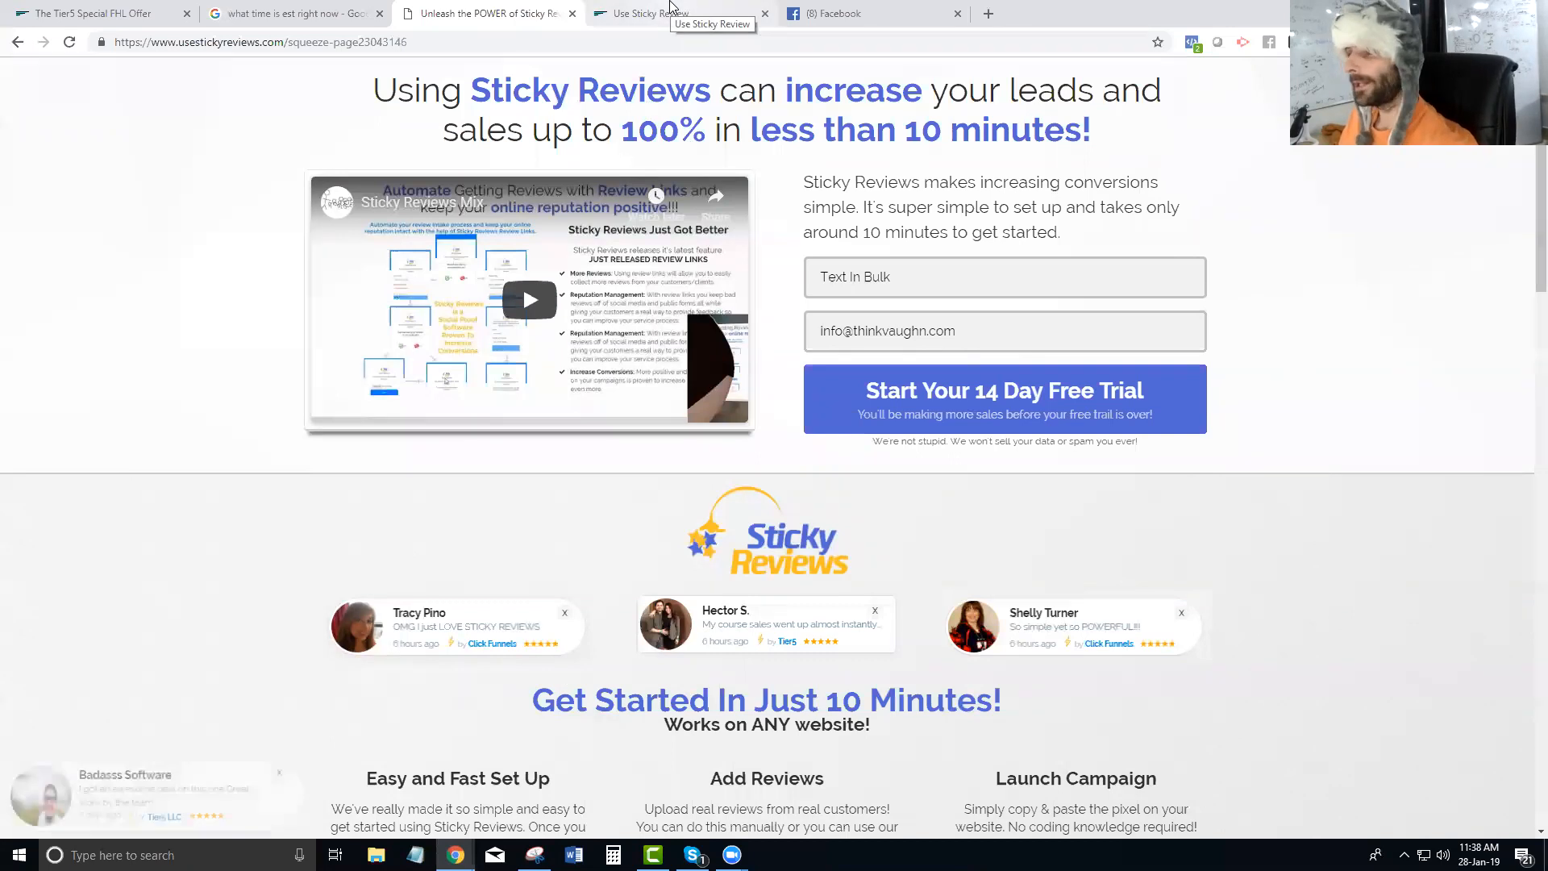
{"action": "left_click", "coordinate": [669, 10]}
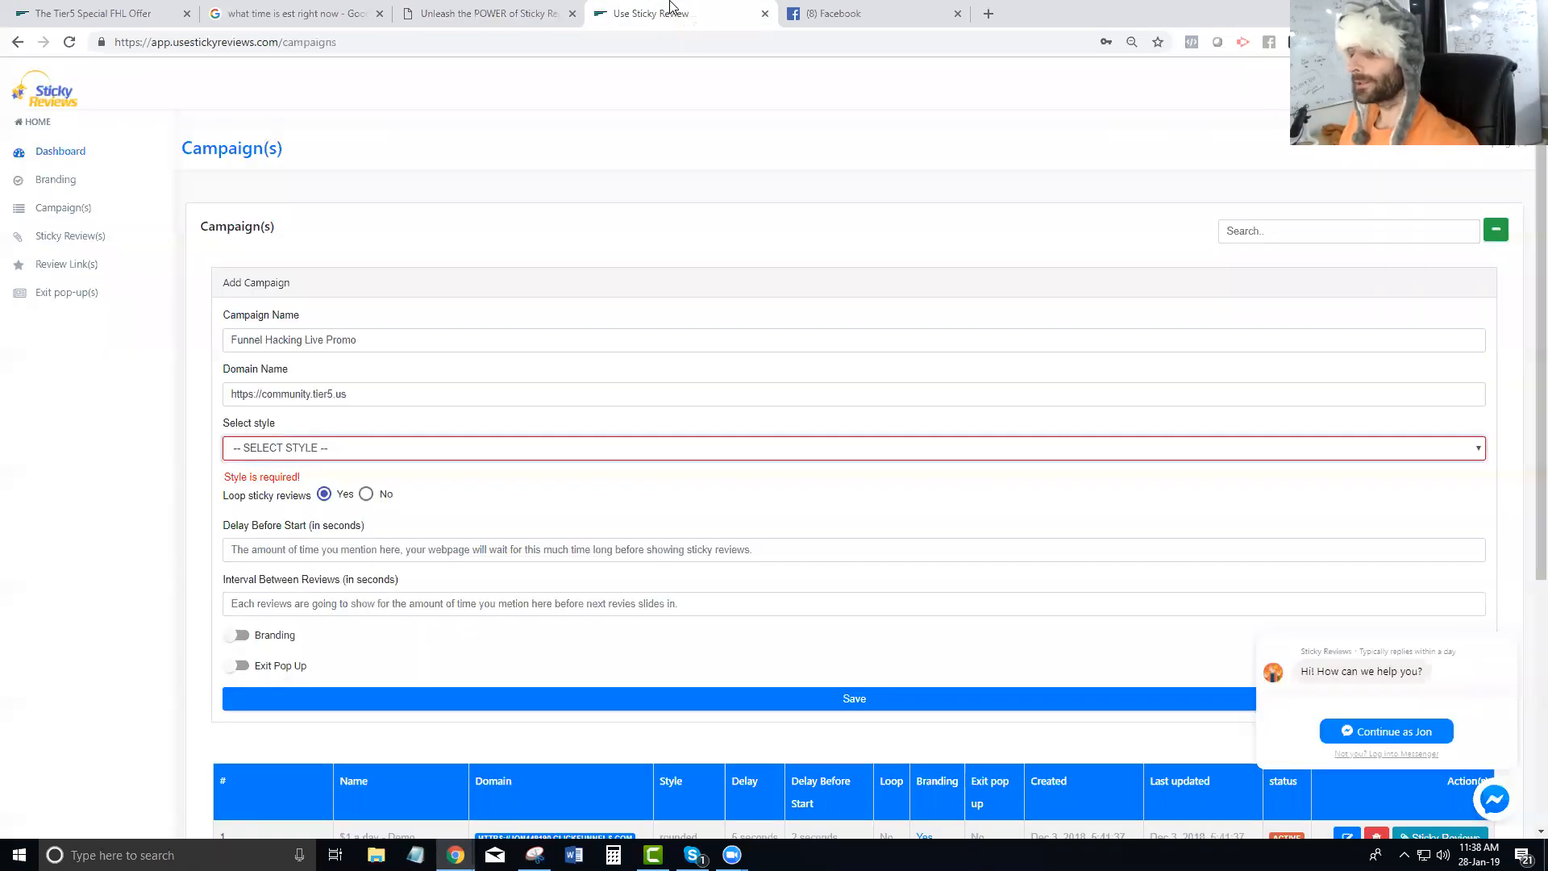
{"action": "left_click", "coordinate": [378, 450]}
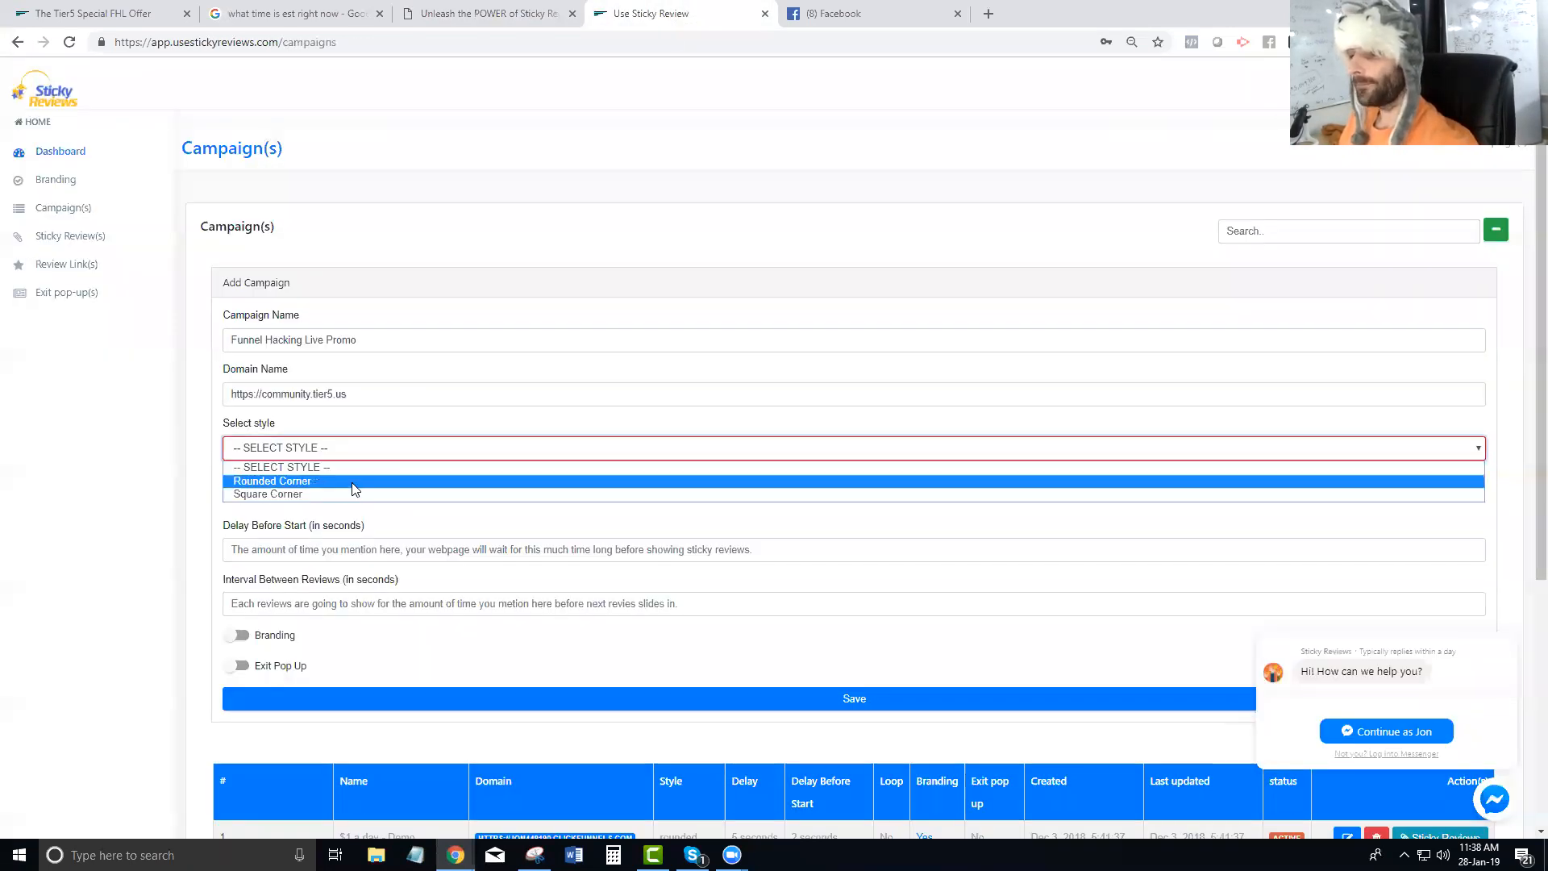
{"action": "left_click", "coordinate": [356, 481]}
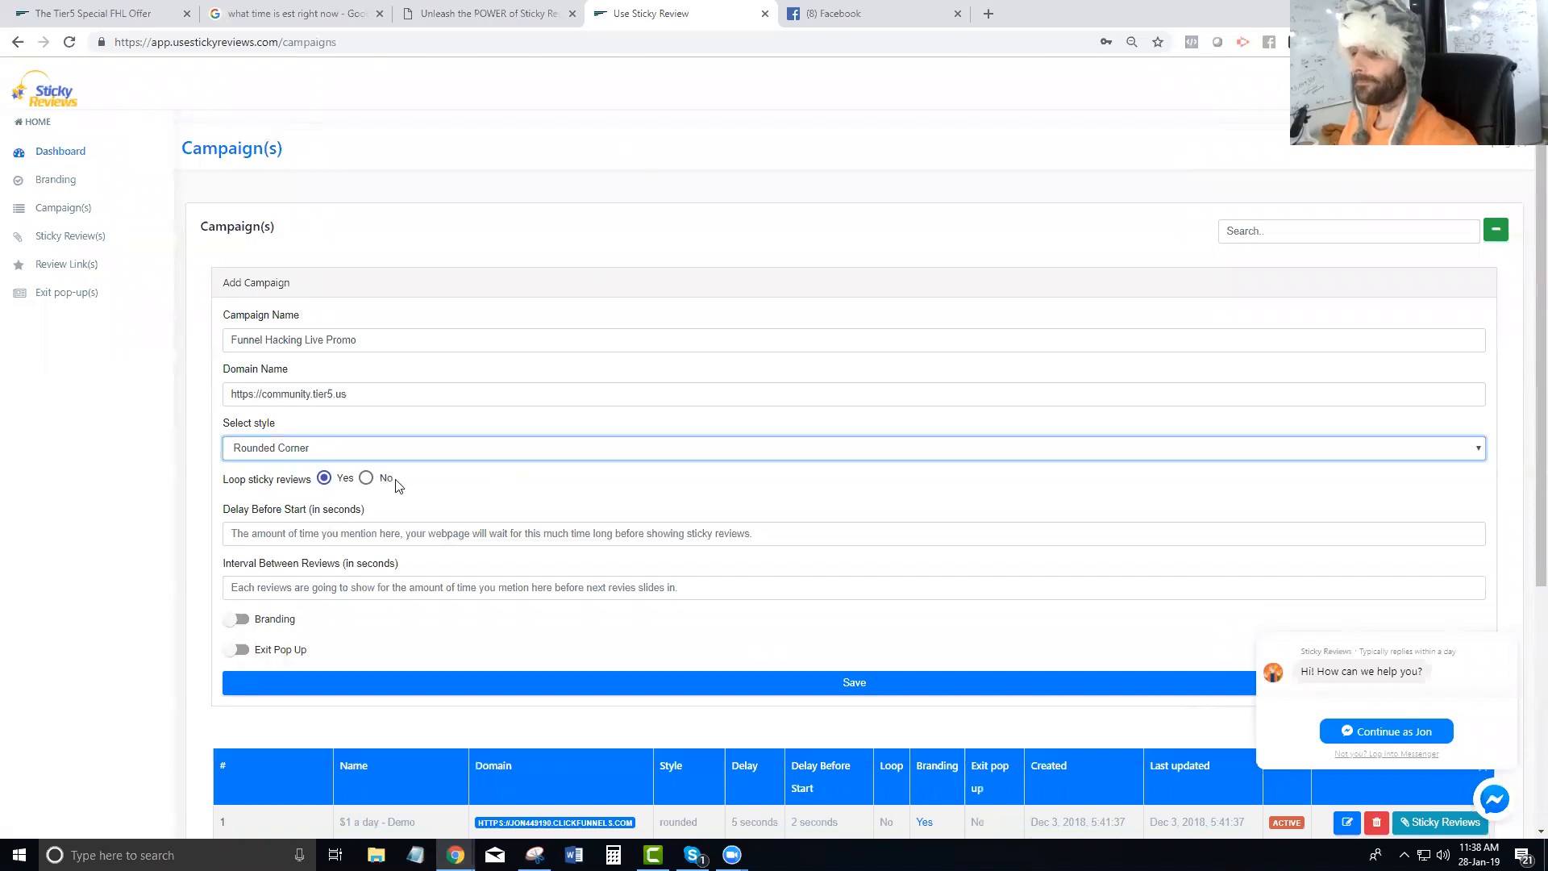
- Set the sticky reviews to loop and the delay before start to 5 seconds
{"action": "scroll", "coordinate": [387, 449], "scroll_direction": "down", "scroll_amount": 1}
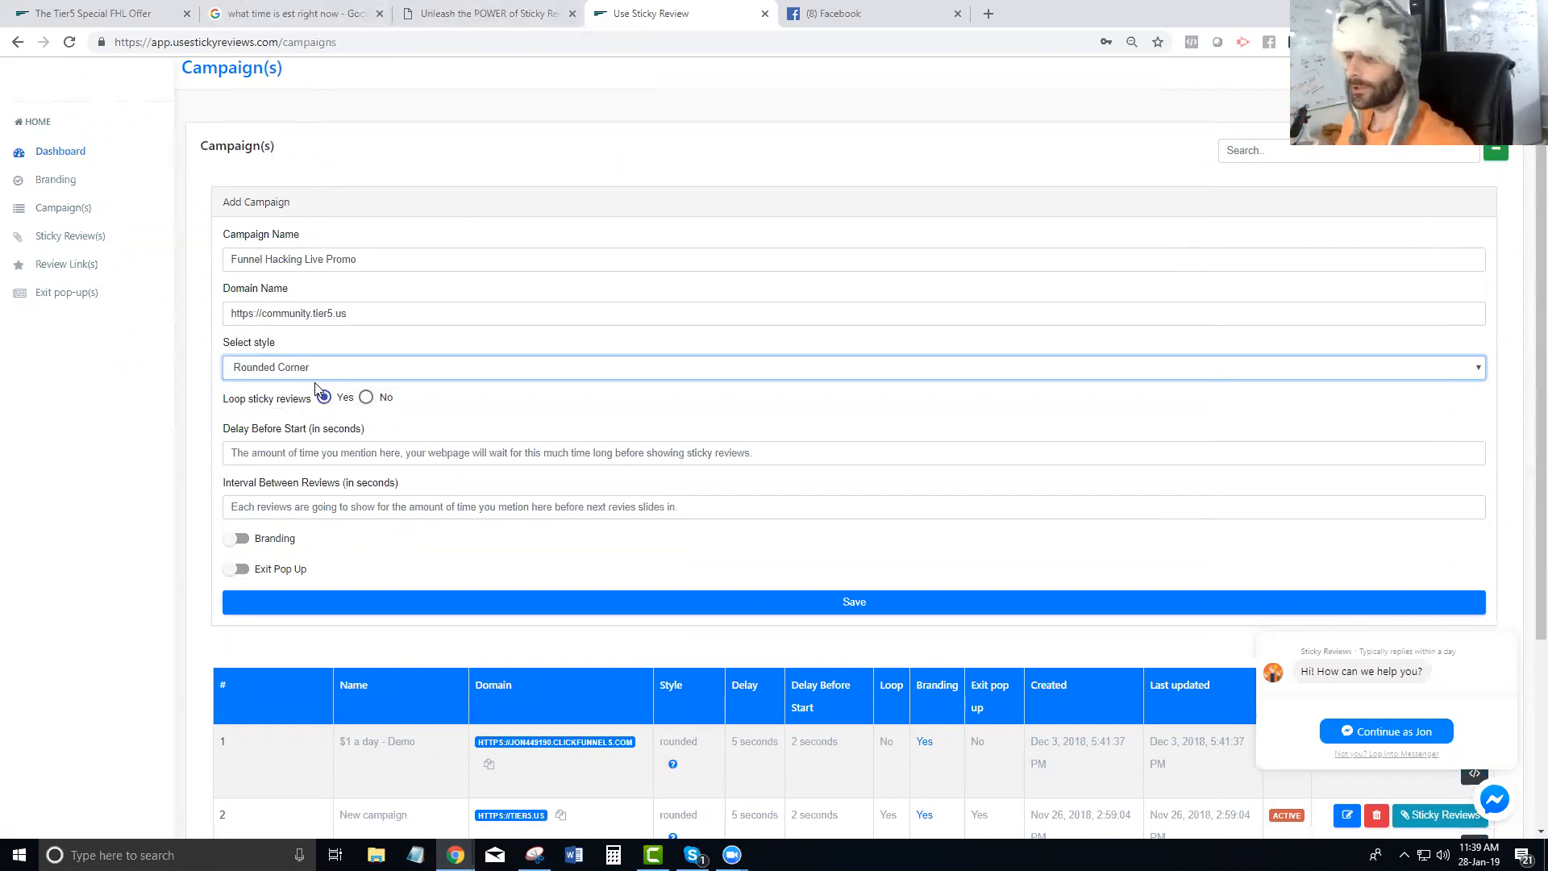
{"action": "left_click", "coordinate": [367, 397]}
{"action": "left_click", "coordinate": [323, 397]}
{"action": "left_click", "coordinate": [305, 453]}
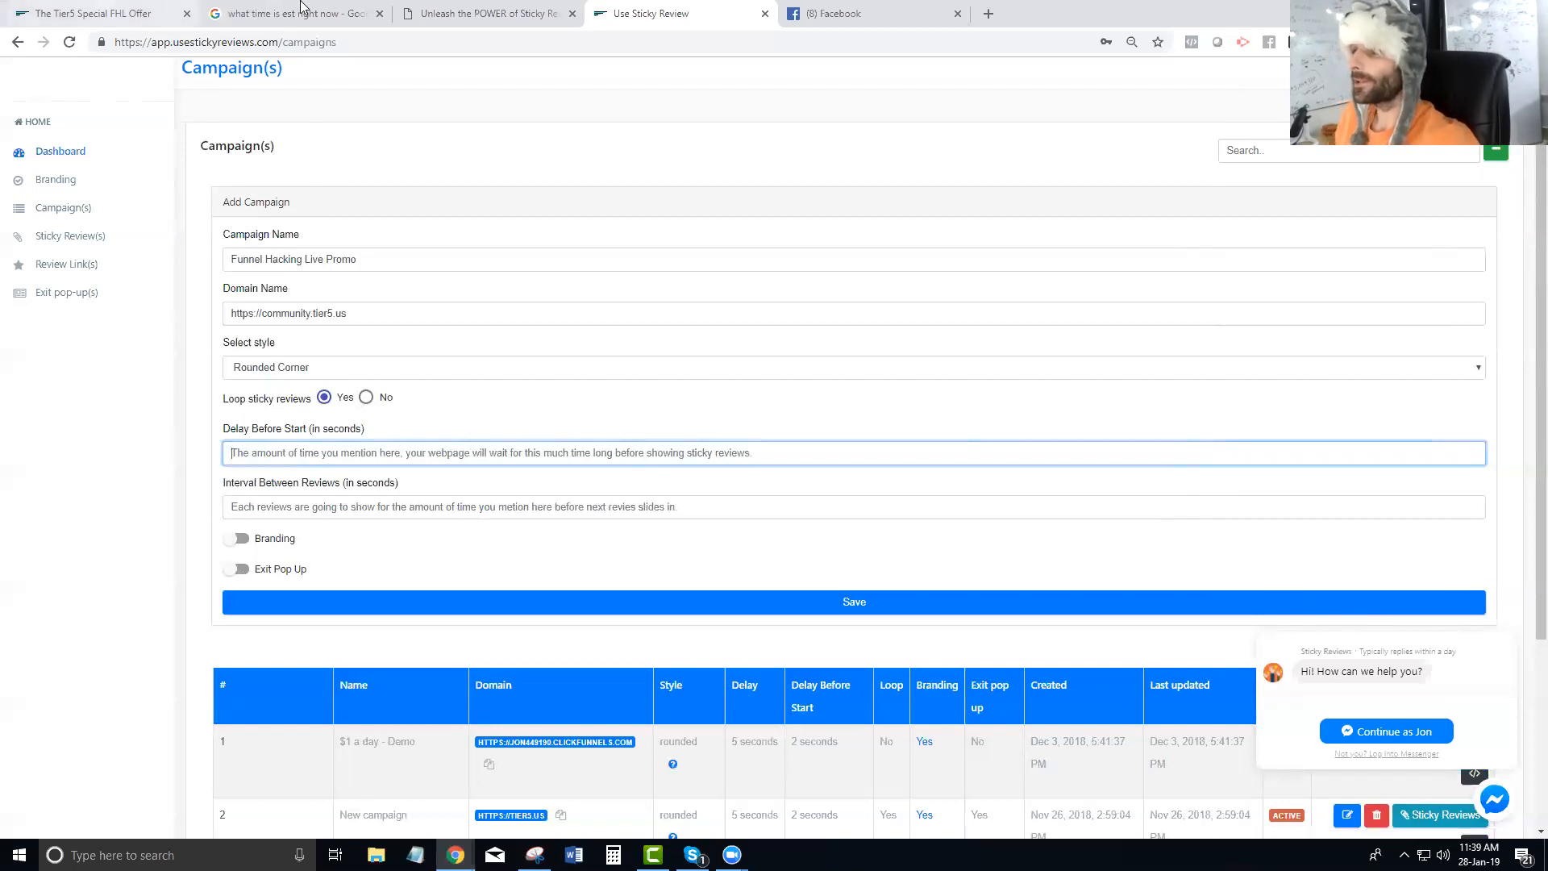
{"action": "left_click", "coordinate": [484, 14]}
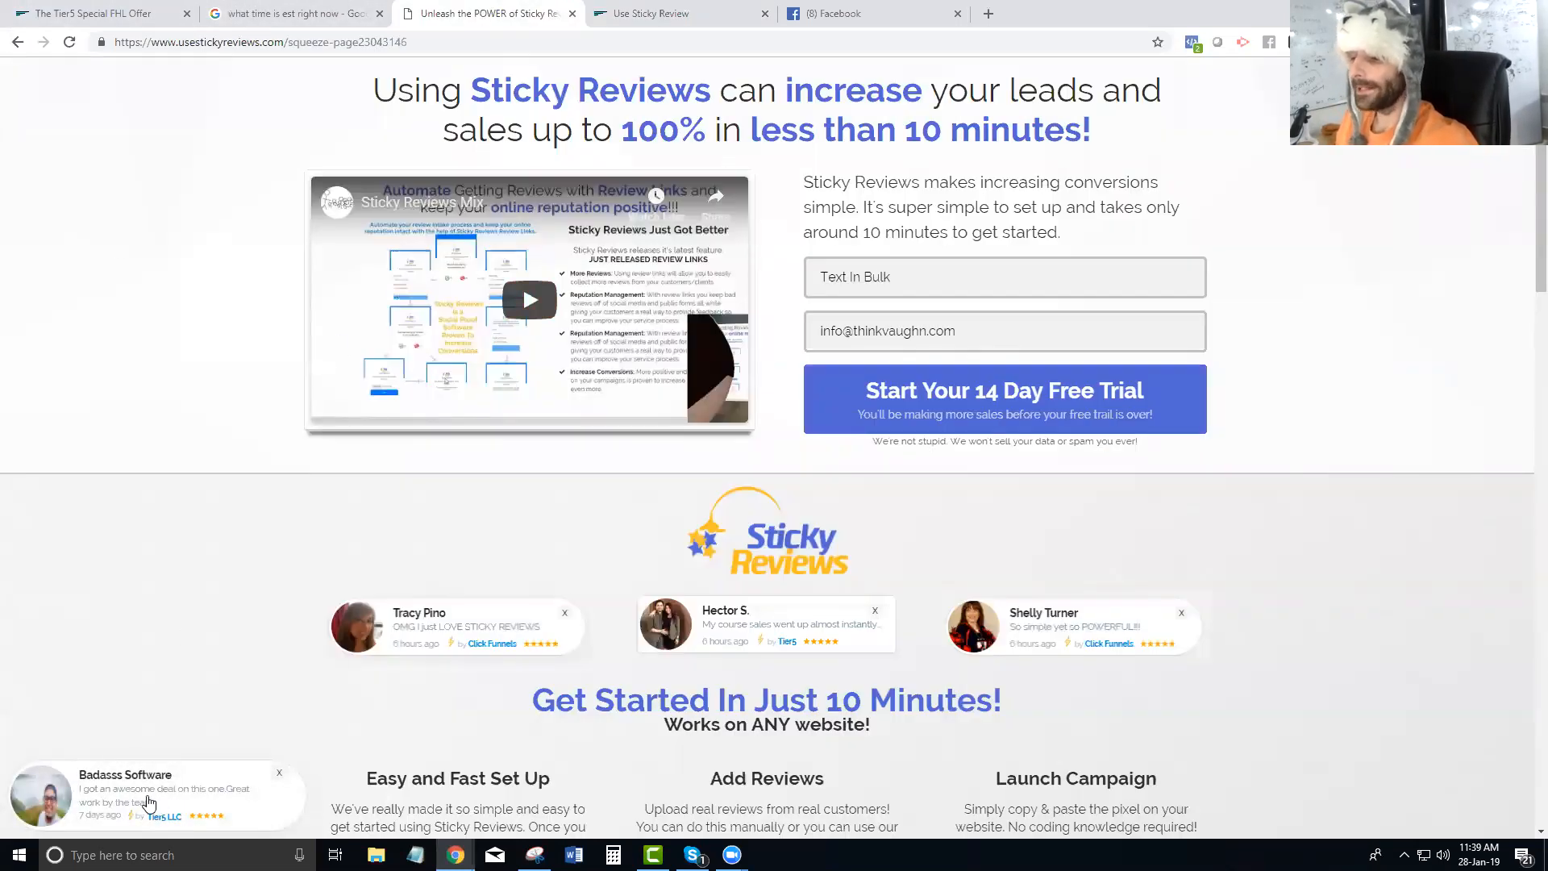
{"action": "left_click", "coordinate": [637, 13]}
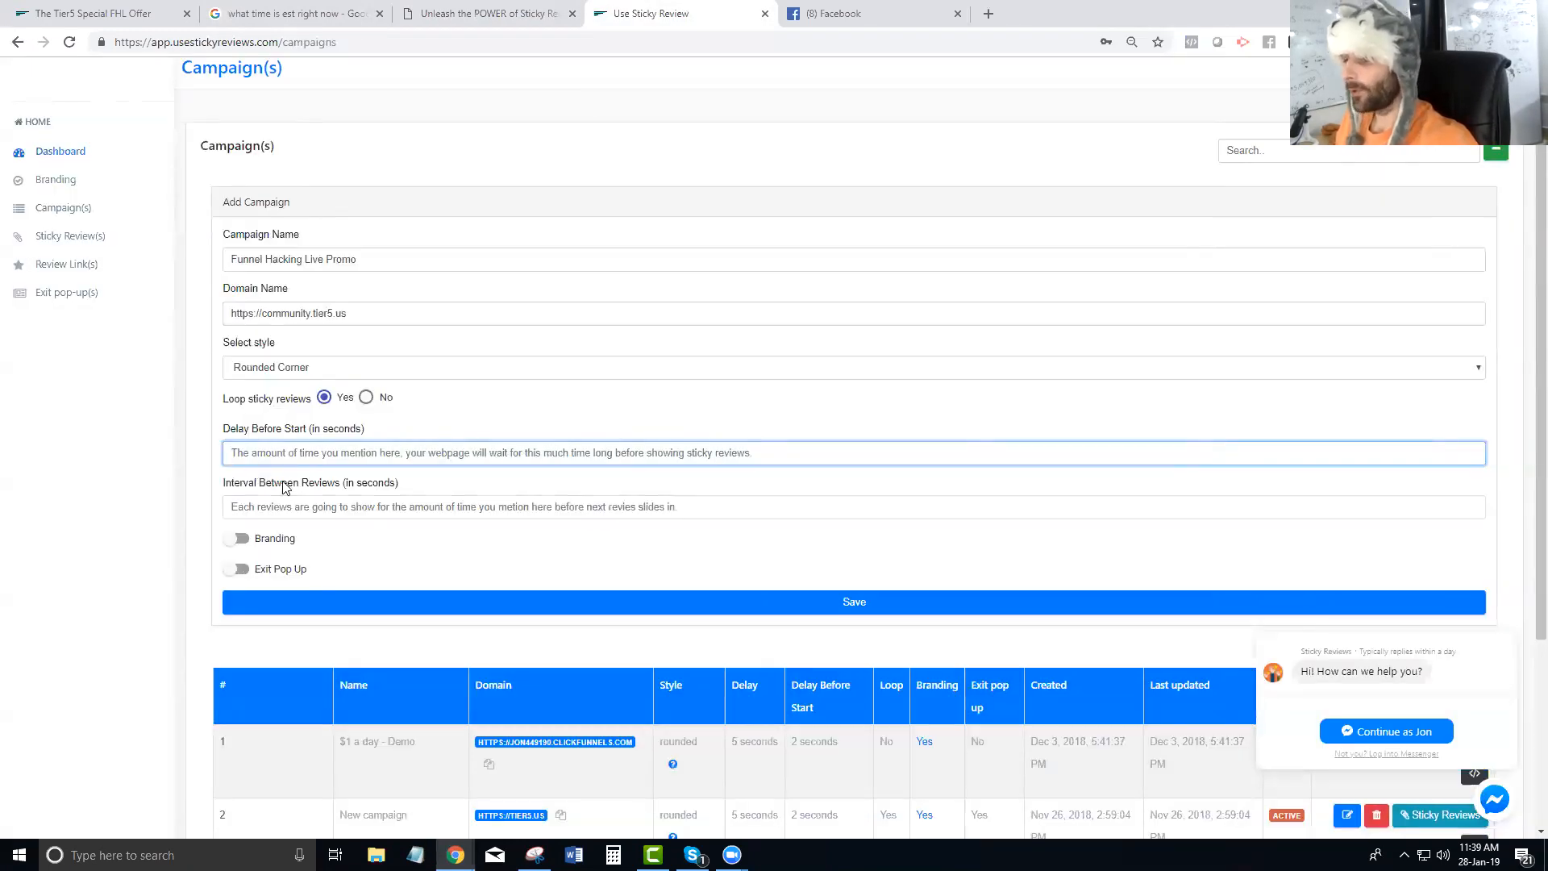
{"action": "type", "text": "500"}
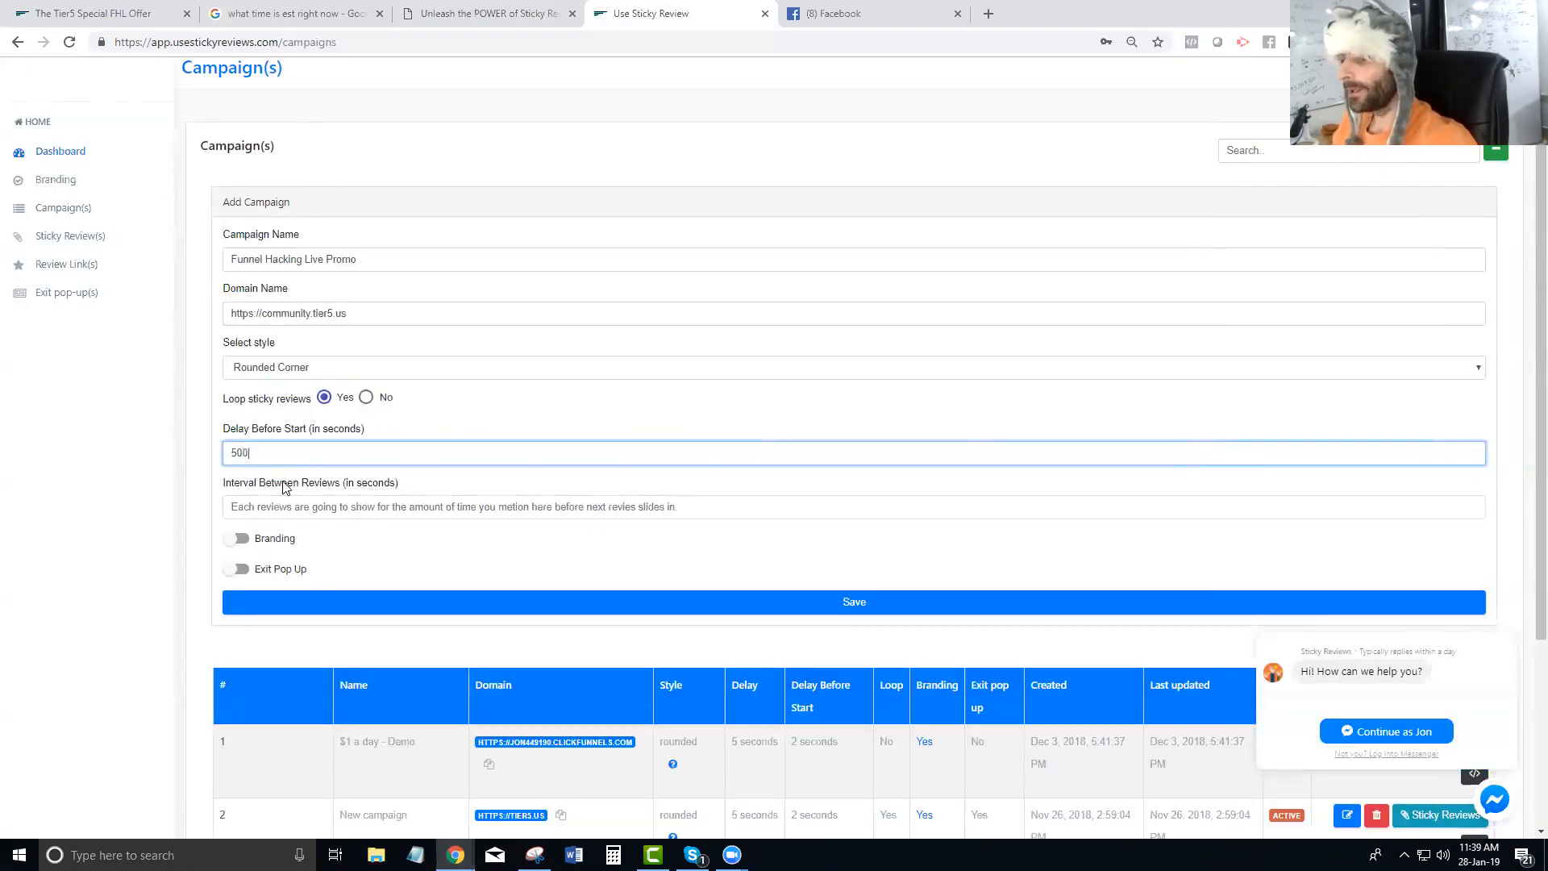
{"action": "key", "text": "BackSpace"}
{"action": "key", "text": "BackSpace"}
{"action": "left_click", "coordinate": [446, 422]}
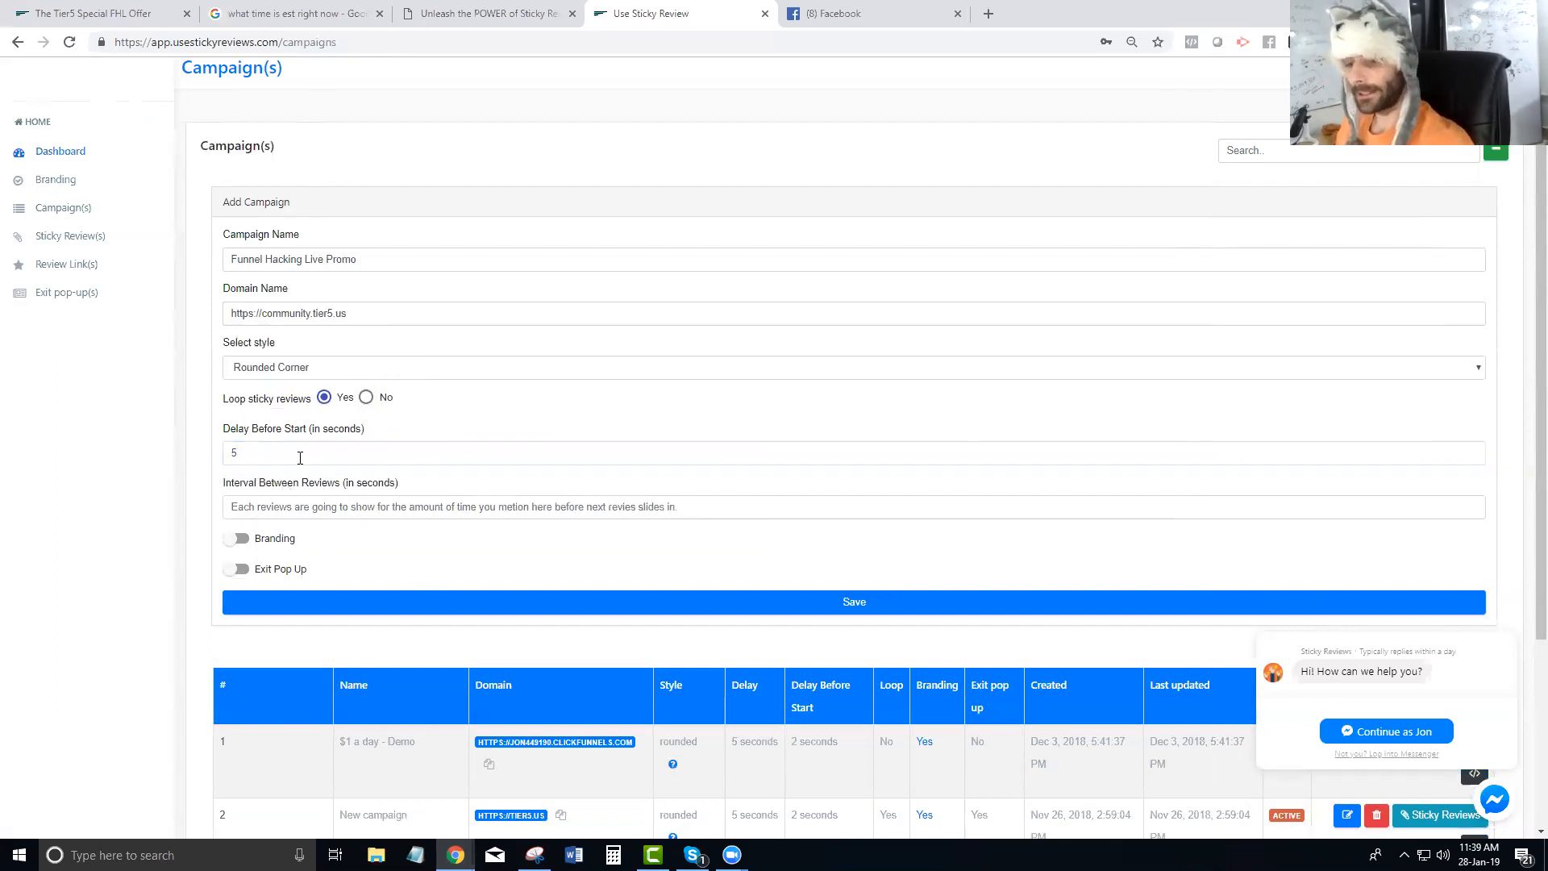
- Review the popup timing on the Sticky Reviews landing page and set the interval between reviews to 2 seconds
{"action": "left_click", "coordinate": [263, 505]}
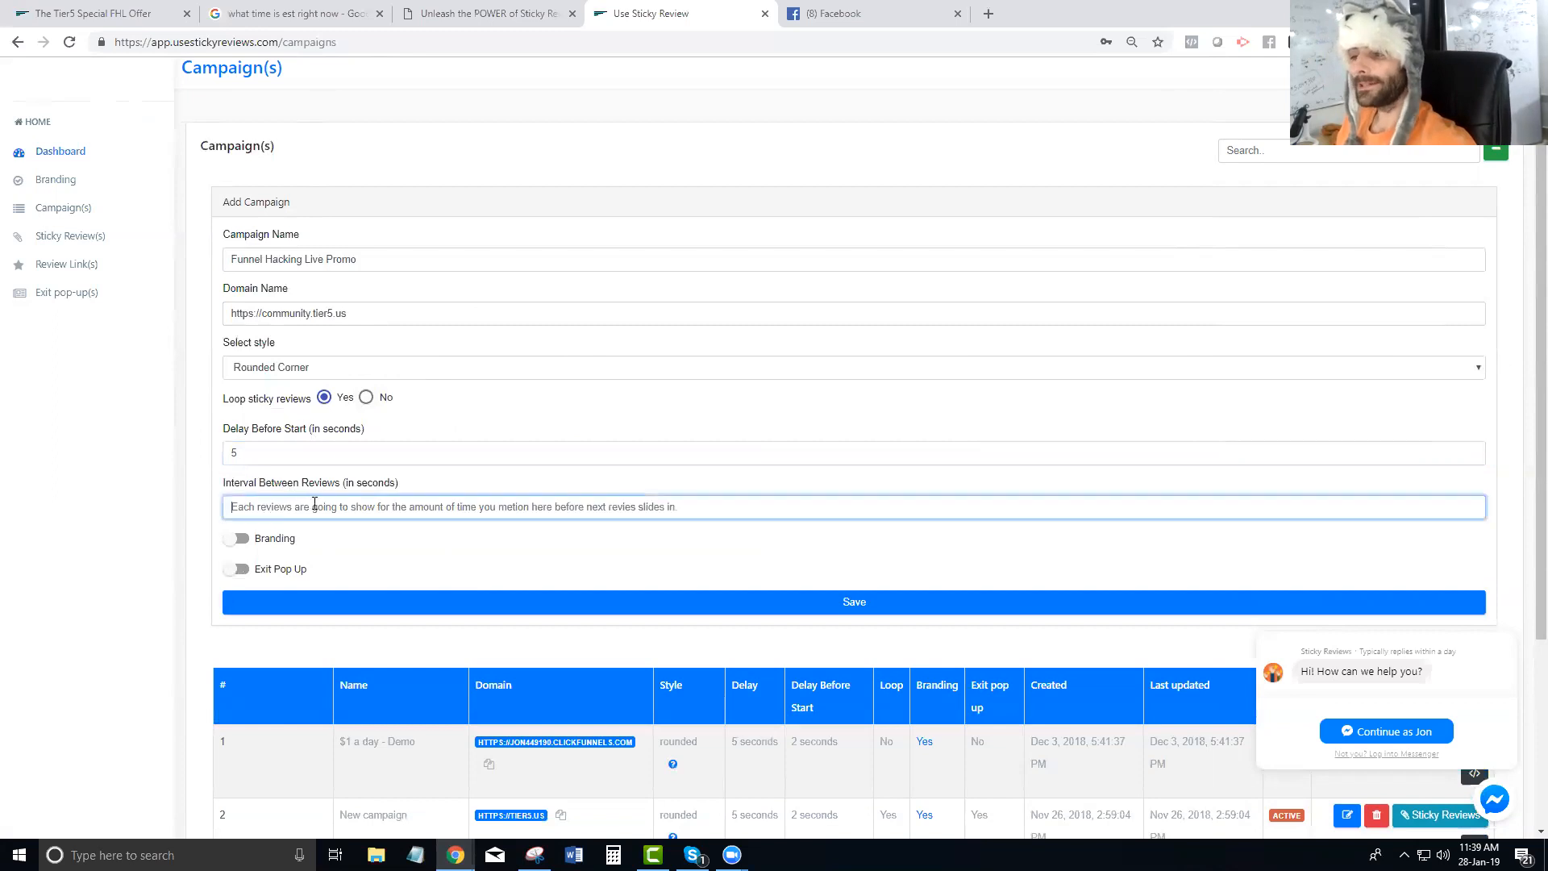
{"action": "left_click", "coordinate": [335, 483]}
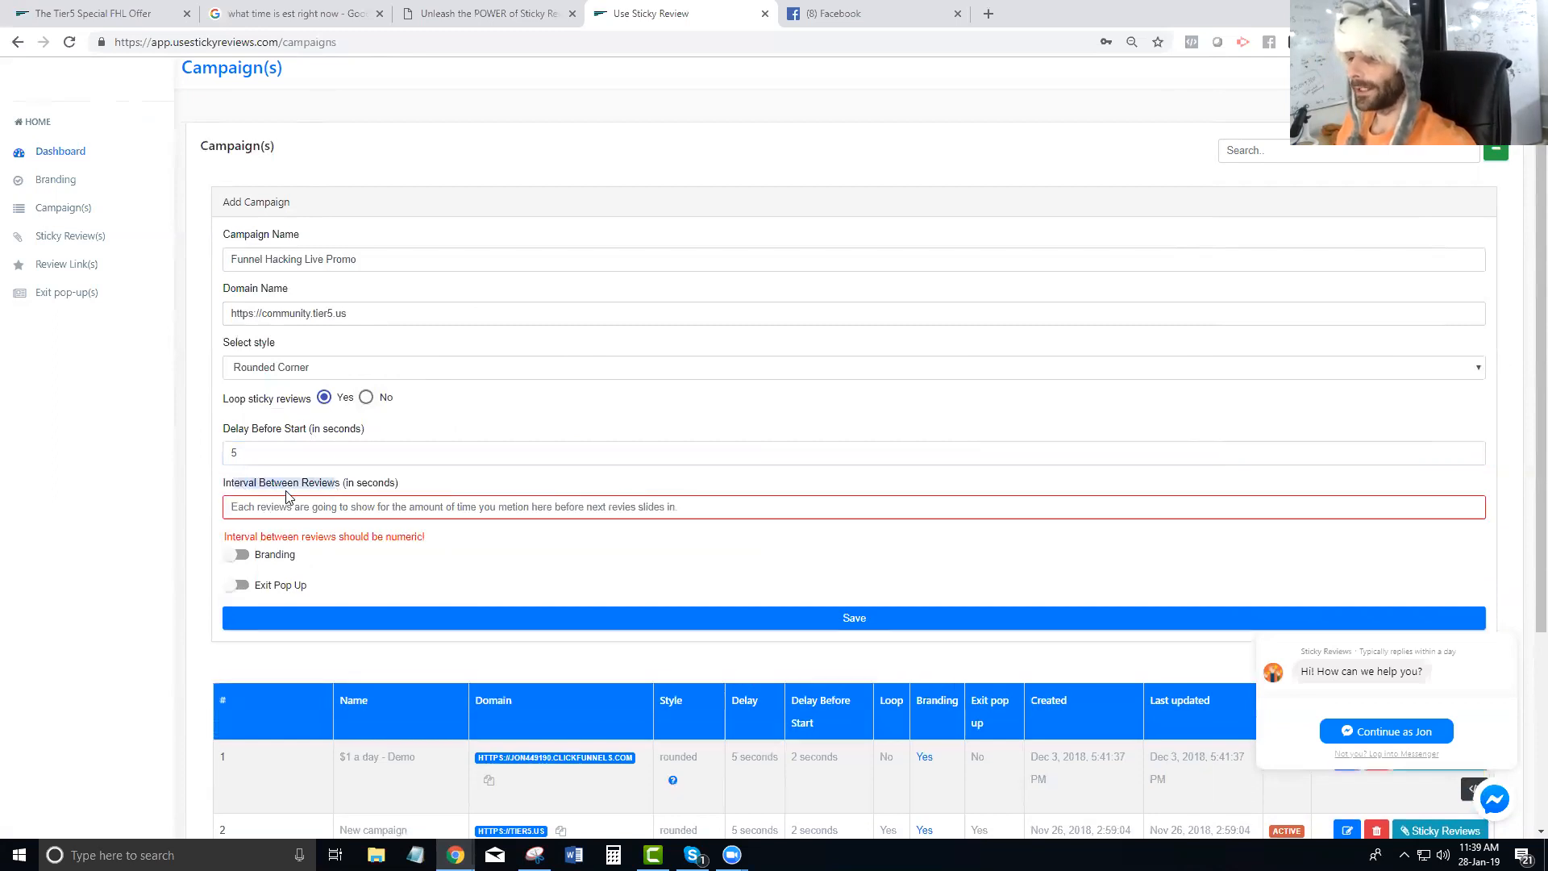
{"action": "left_click", "coordinate": [477, 11]}
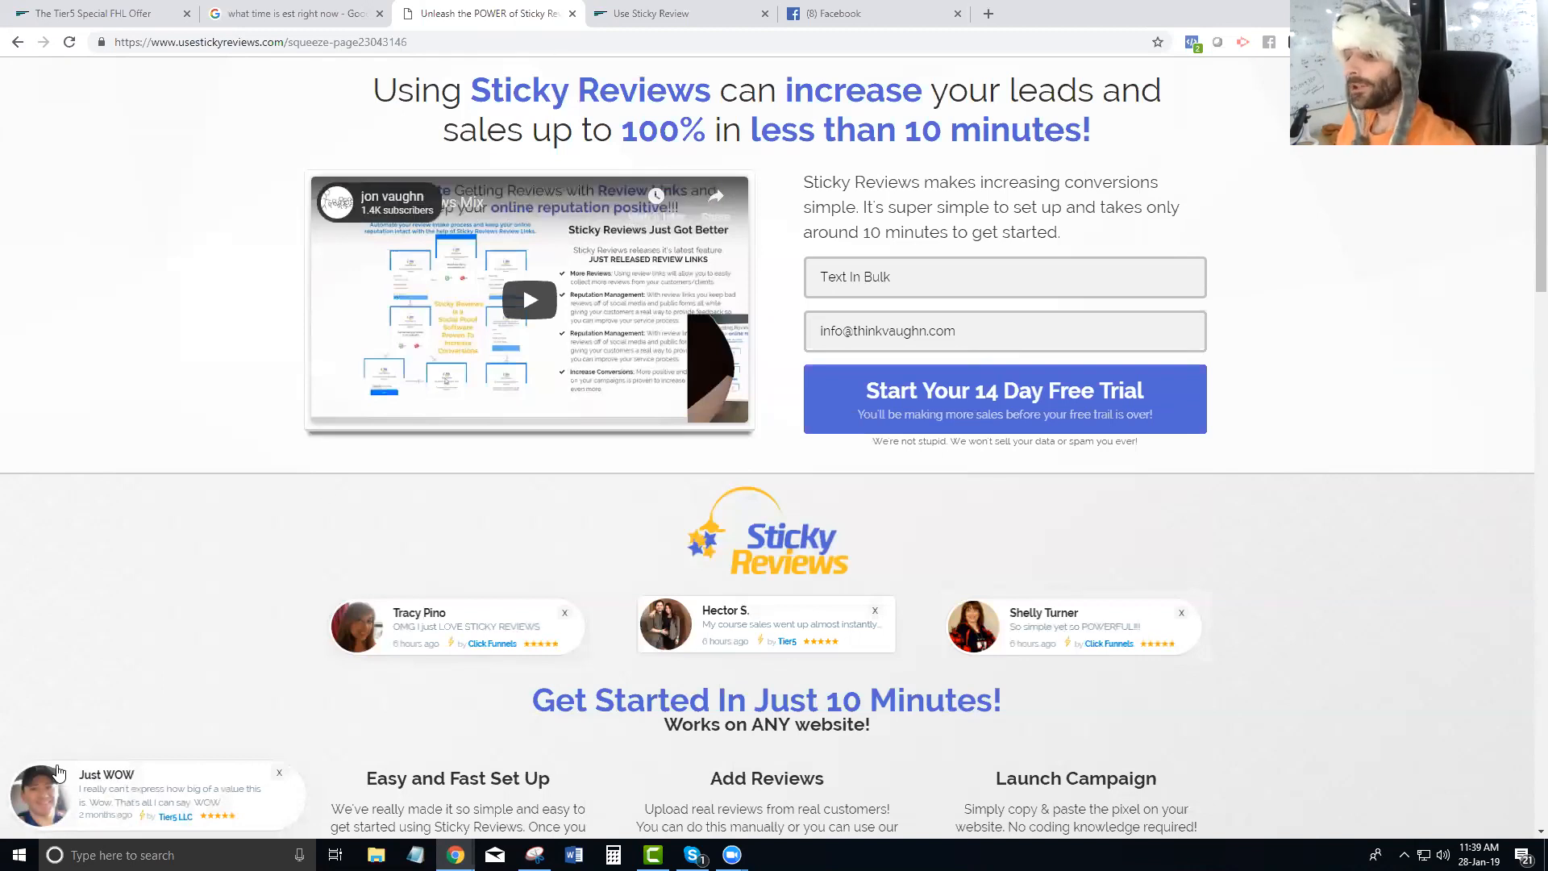
{"action": "left_click", "coordinate": [645, 14]}
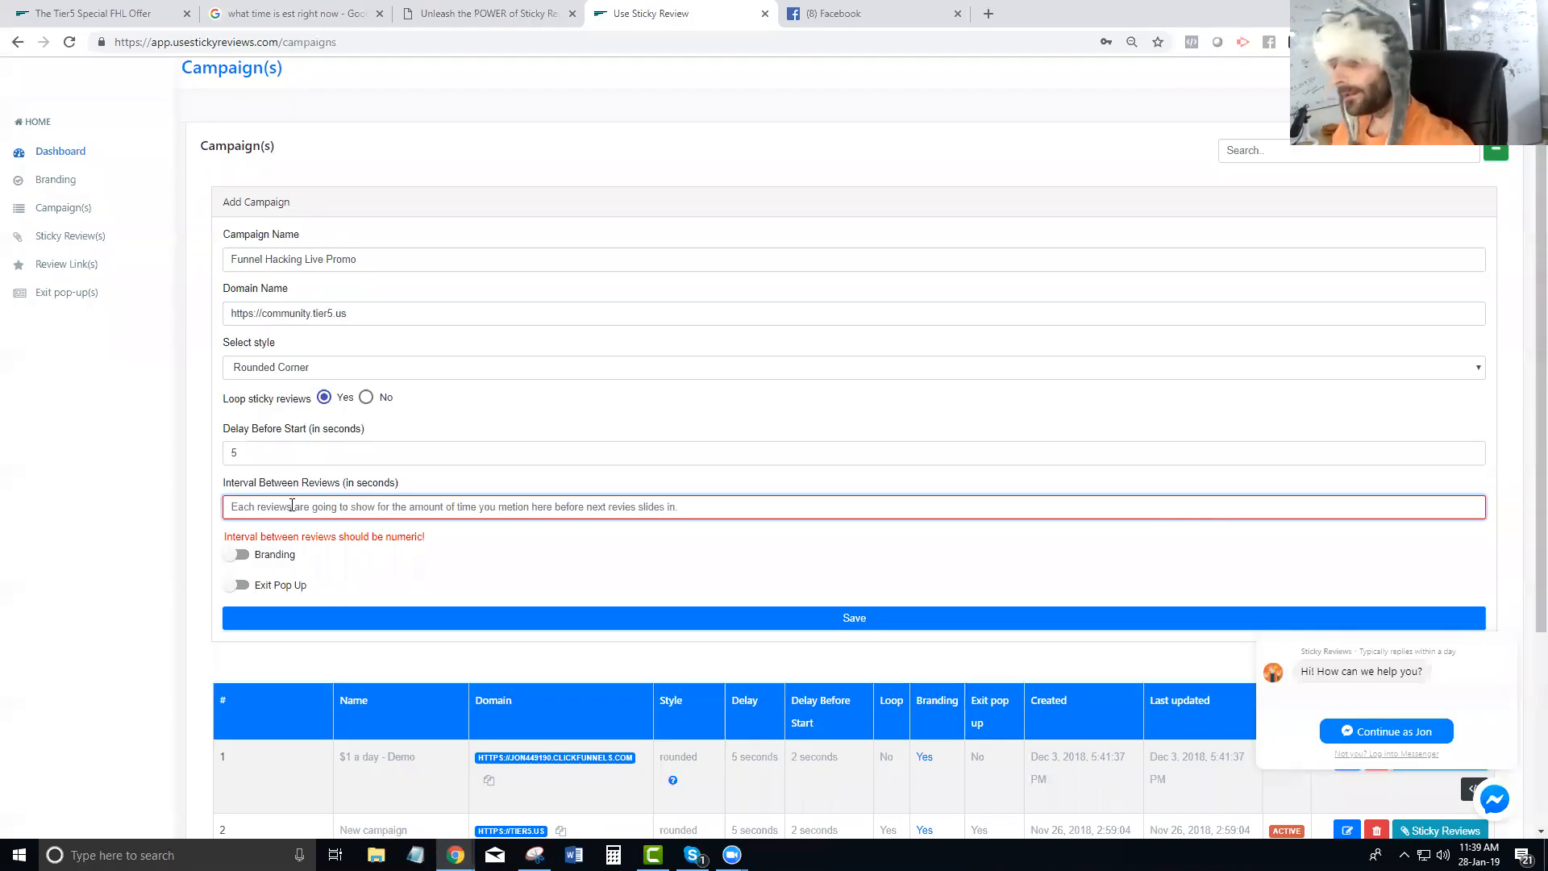
{"action": "type", "text": "2"}
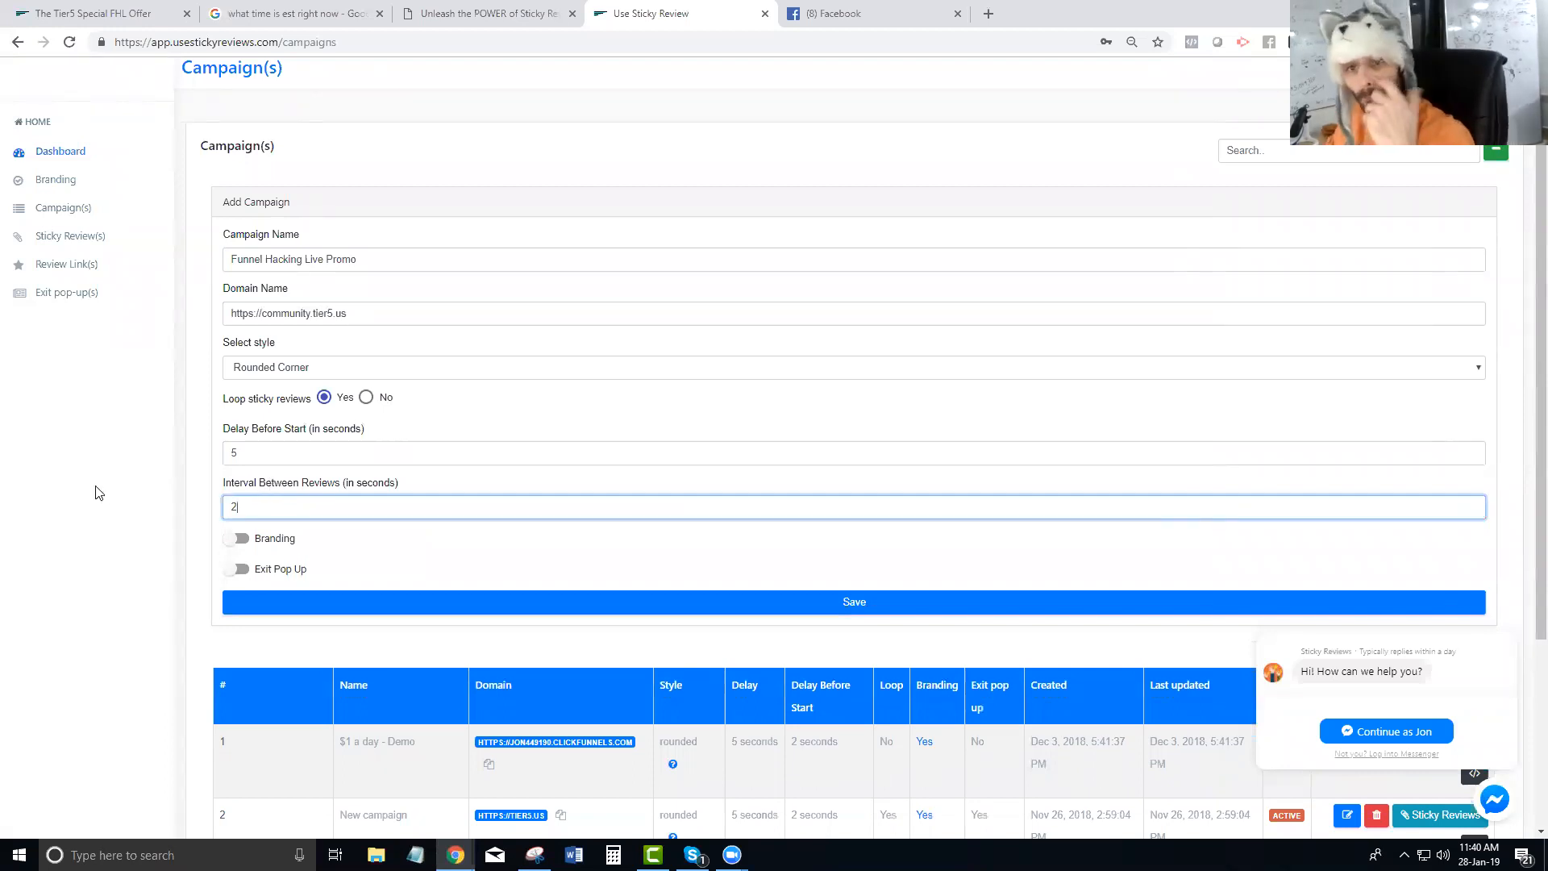
- Enable branding with Tier5 LLC for the campaign and save it
{"action": "left_click", "coordinate": [242, 539]}
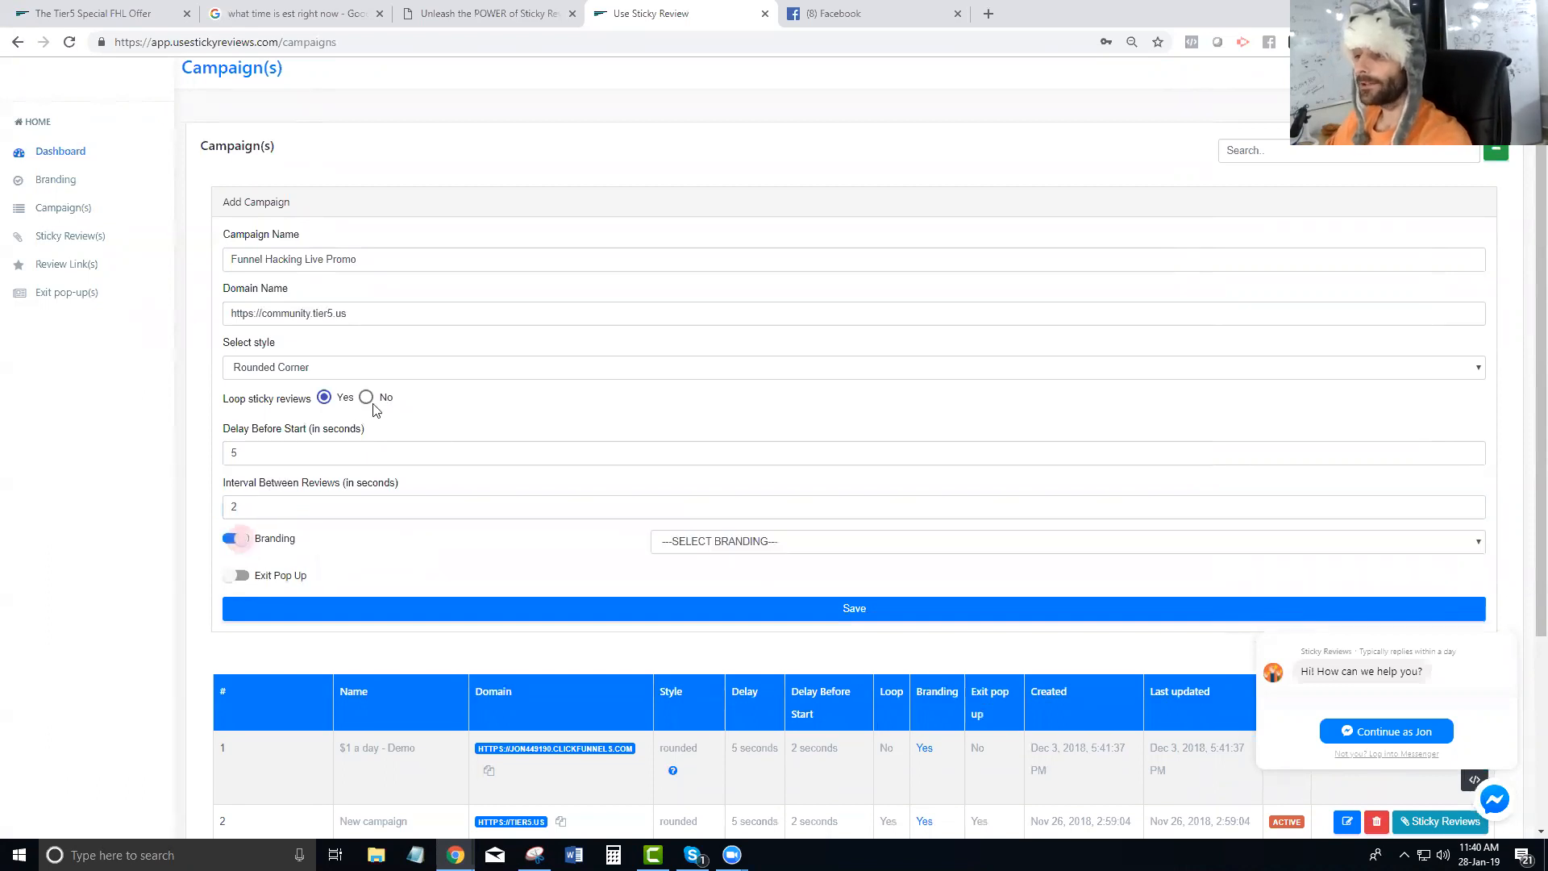
{"action": "left_click", "coordinate": [767, 542]}
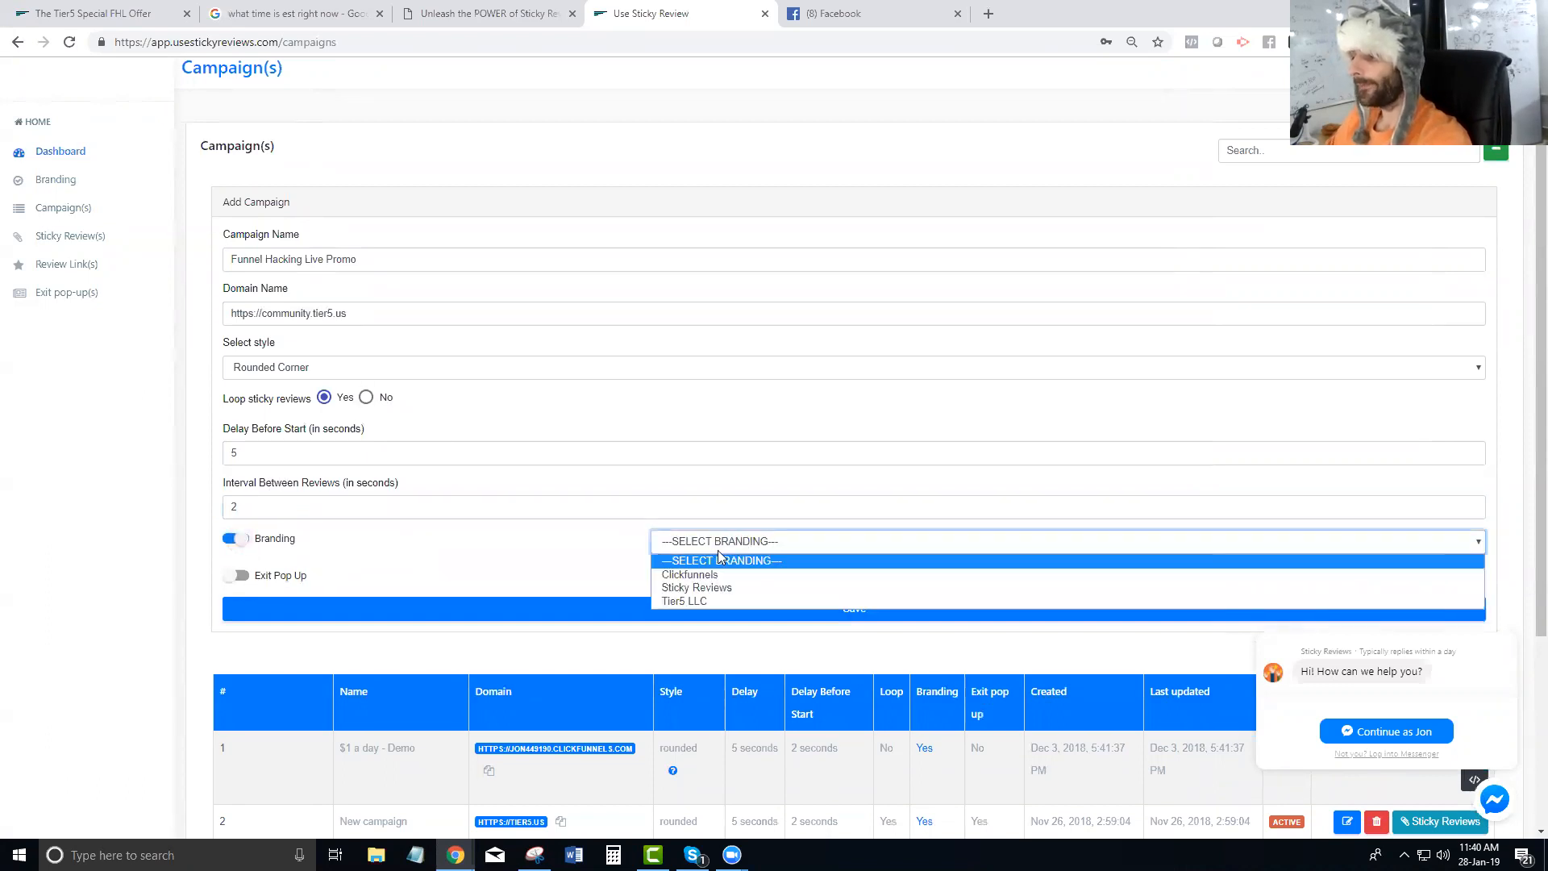
{"action": "left_click", "coordinate": [685, 601]}
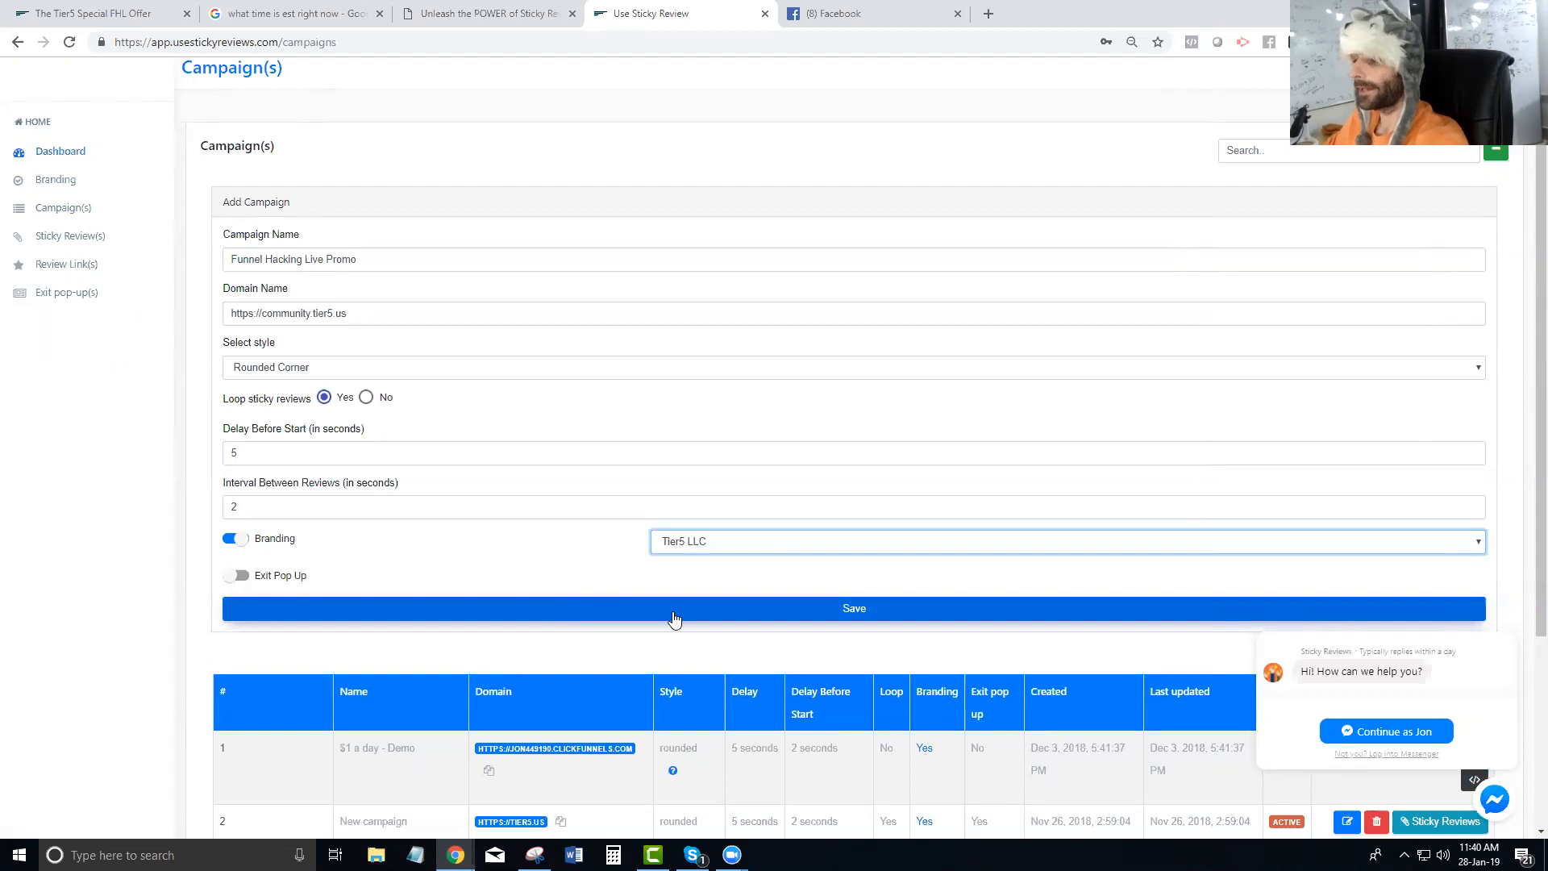
{"action": "left_click", "coordinate": [798, 620]}
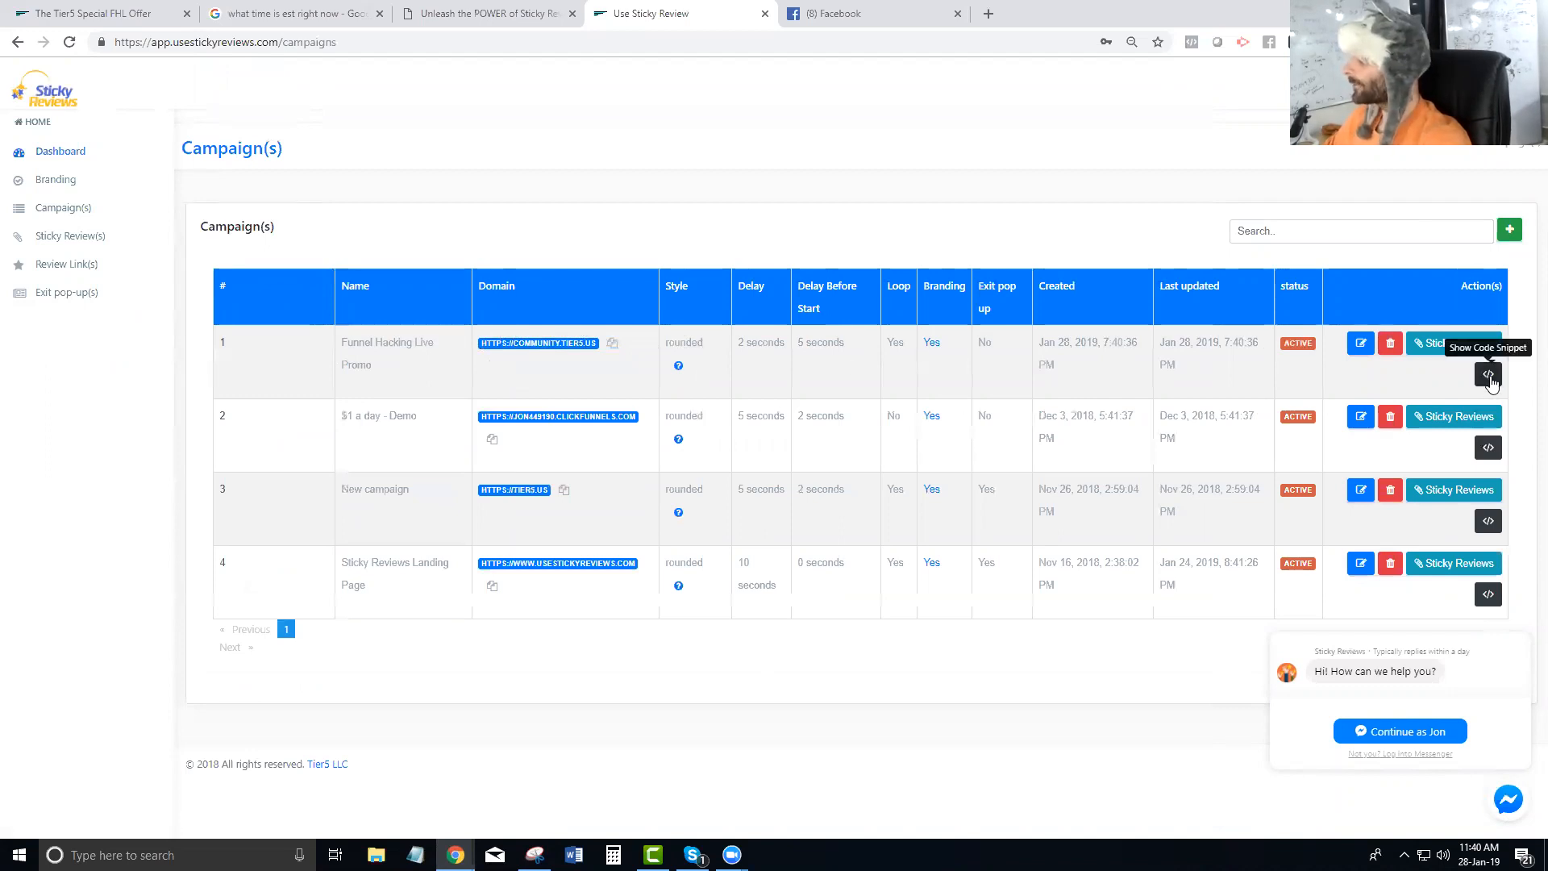
- Copy the Funnel Hacking Live Promo campaign's code snippet and open that funnel's Sales Page in the ClickFunnels page editor
{"action": "left_click", "coordinate": [1489, 376]}
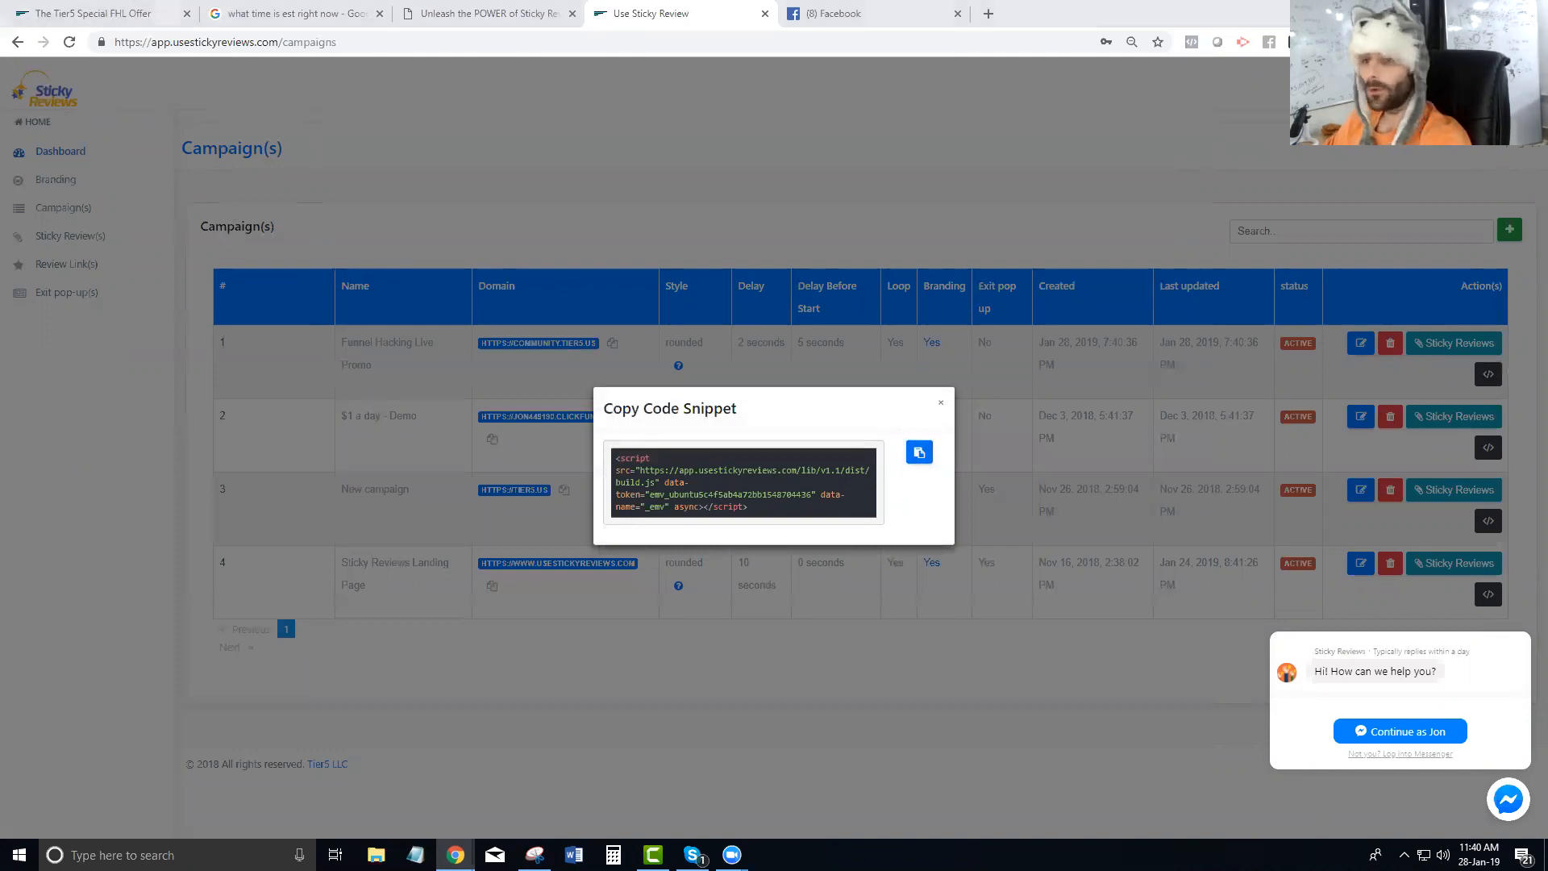
{"action": "left_click_drag", "start_coordinate": [660, 6], "coordinate": [622, 7]}
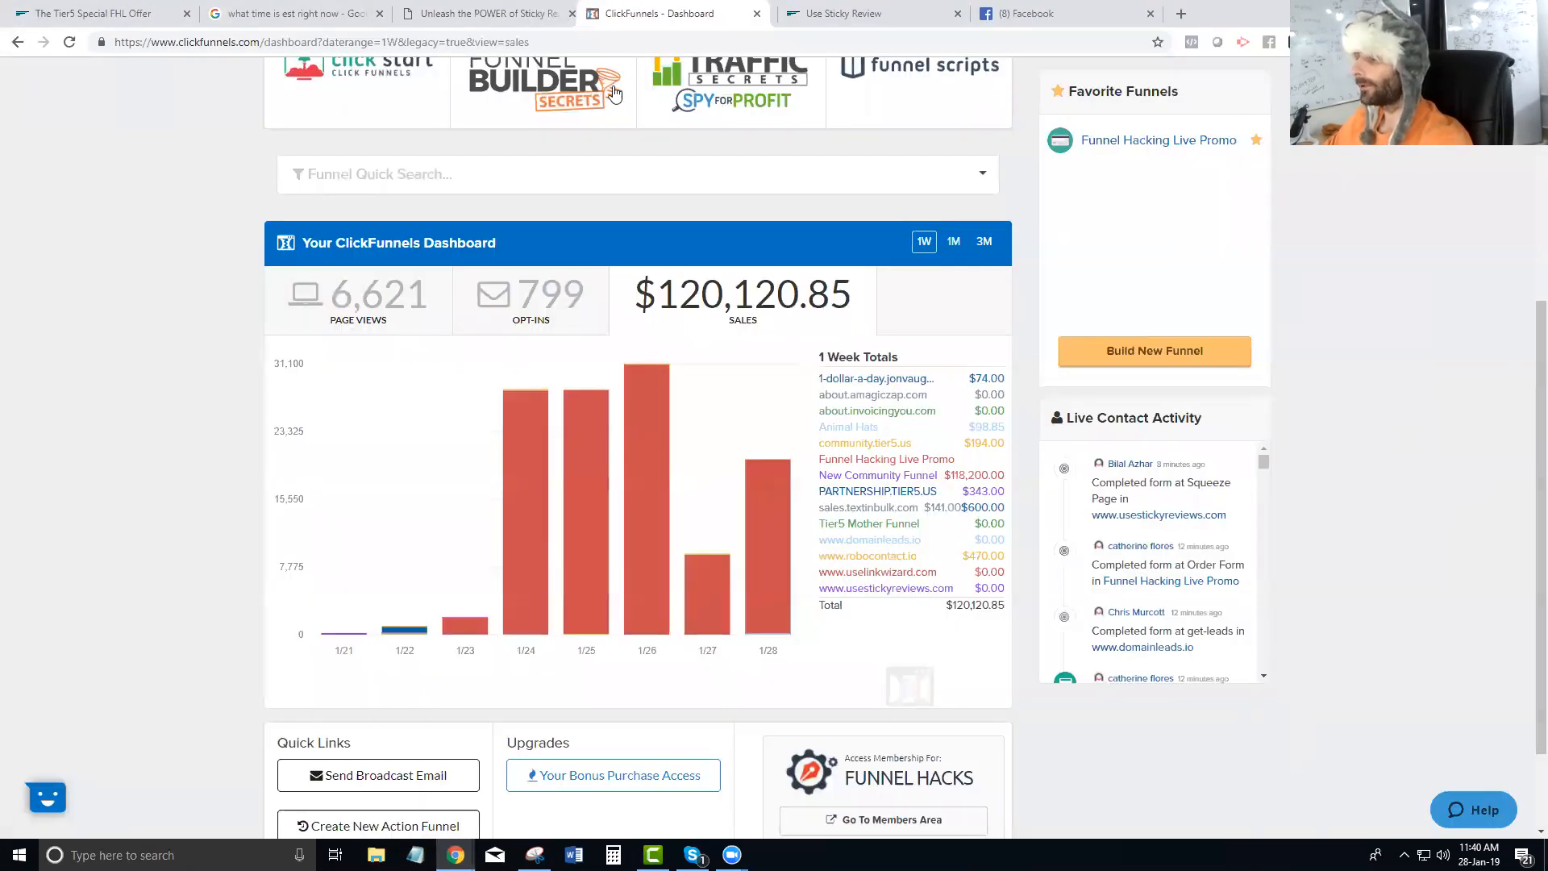
{"action": "left_click", "coordinate": [875, 461]}
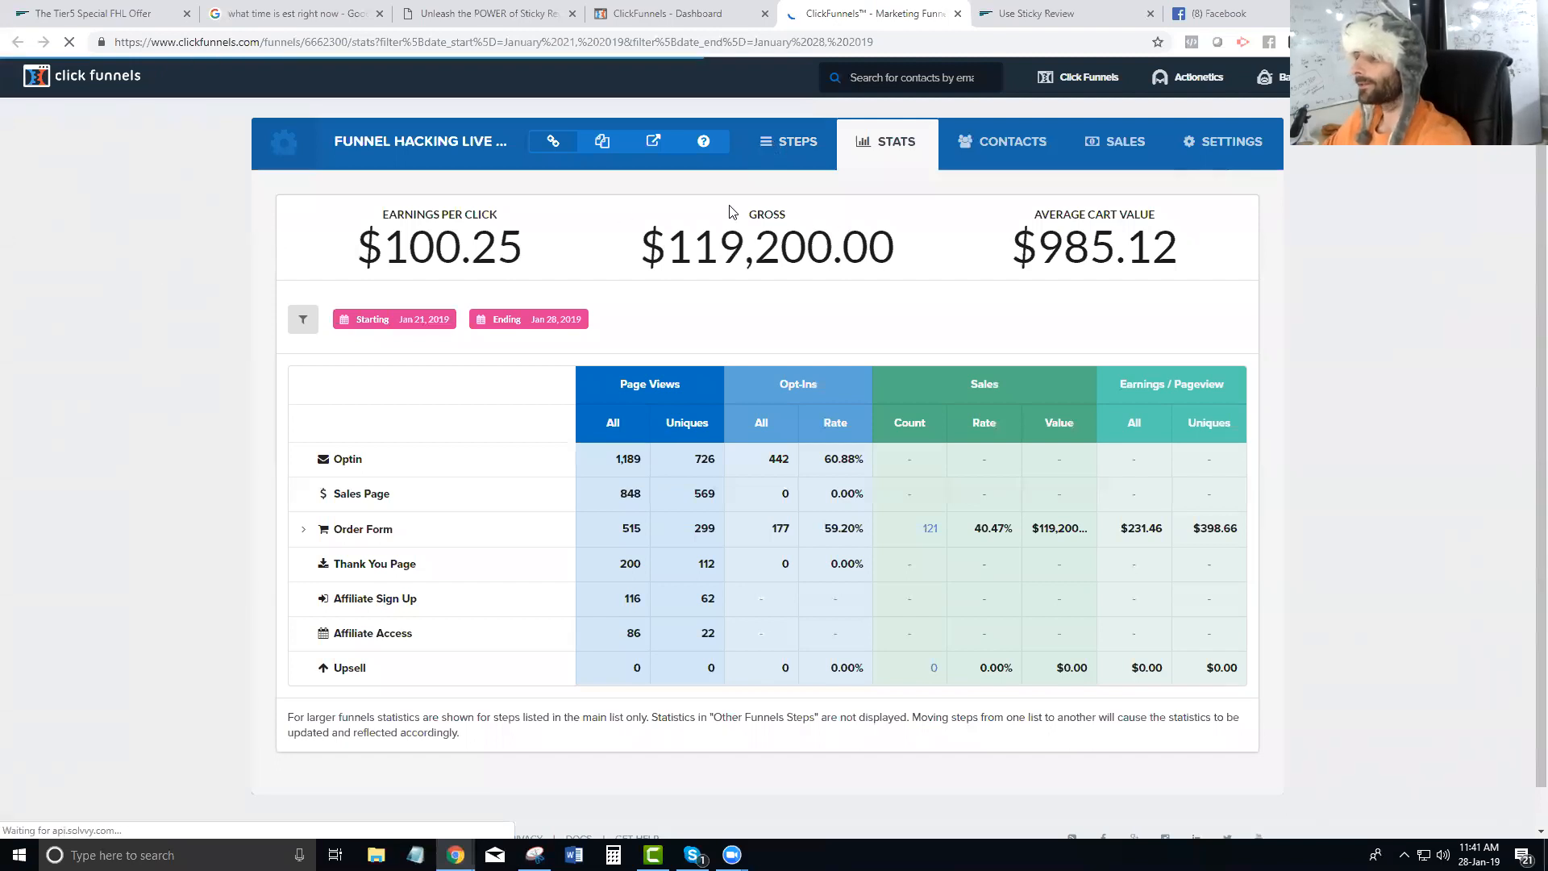
{"action": "left_click", "coordinate": [797, 147]}
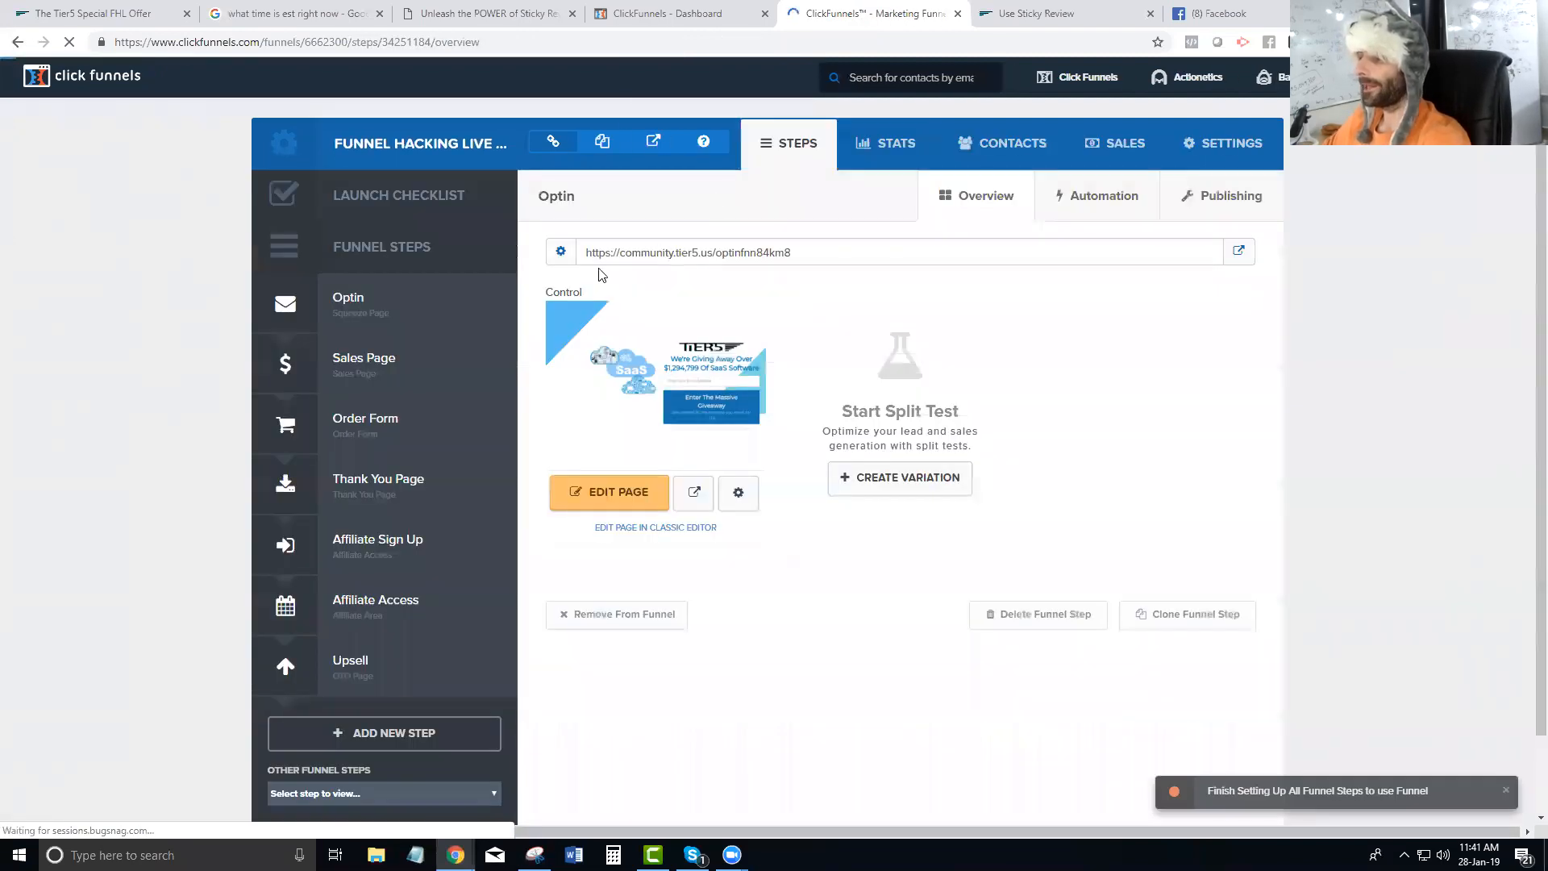
{"action": "left_click", "coordinate": [307, 367]}
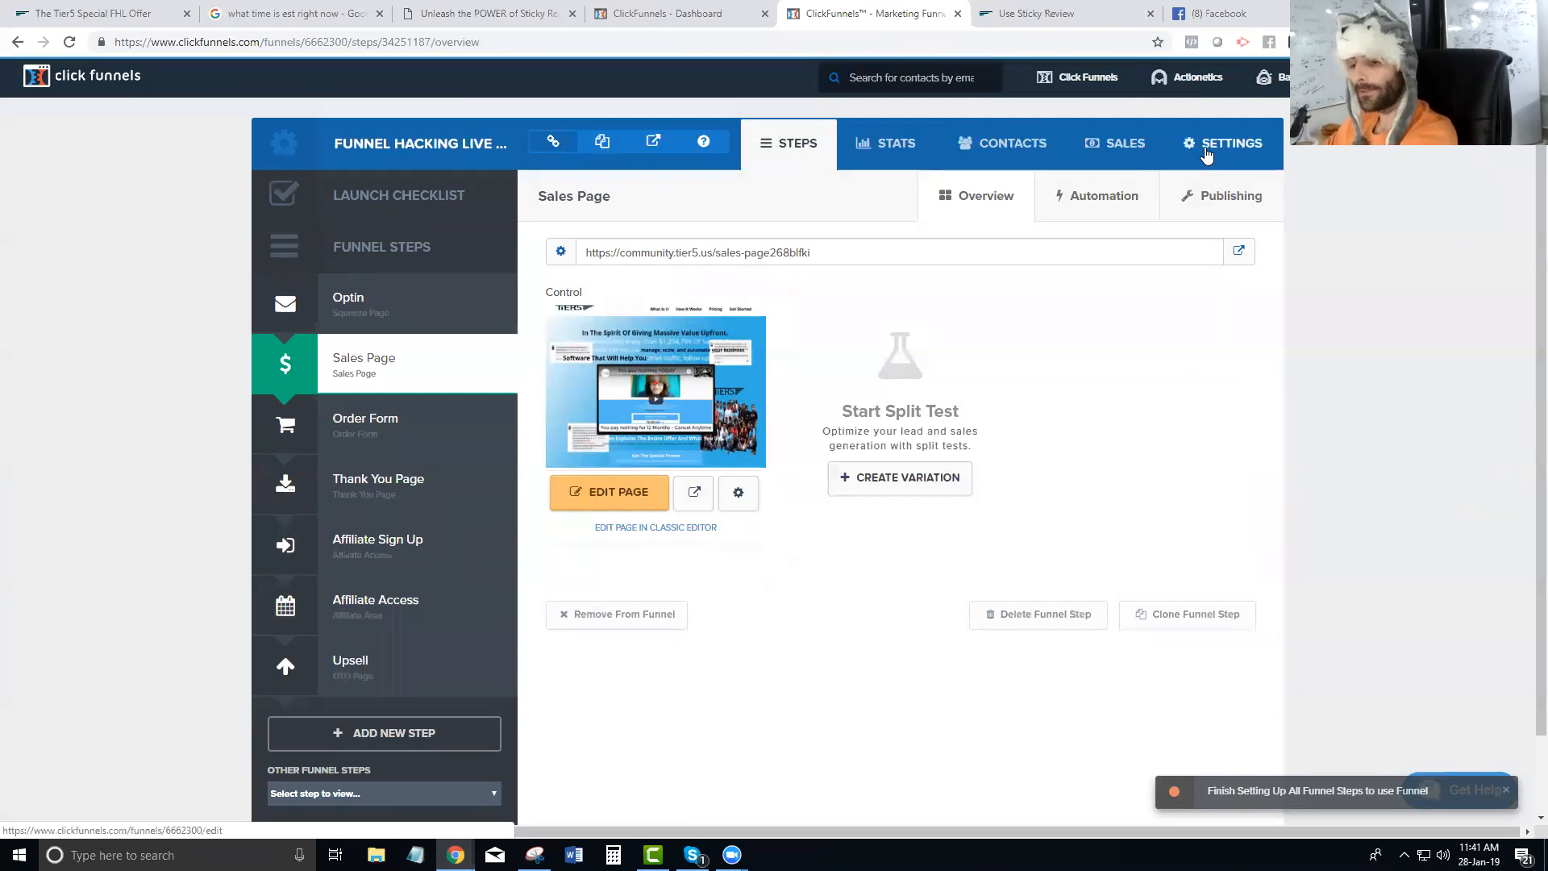
{"action": "left_click", "coordinate": [613, 492]}
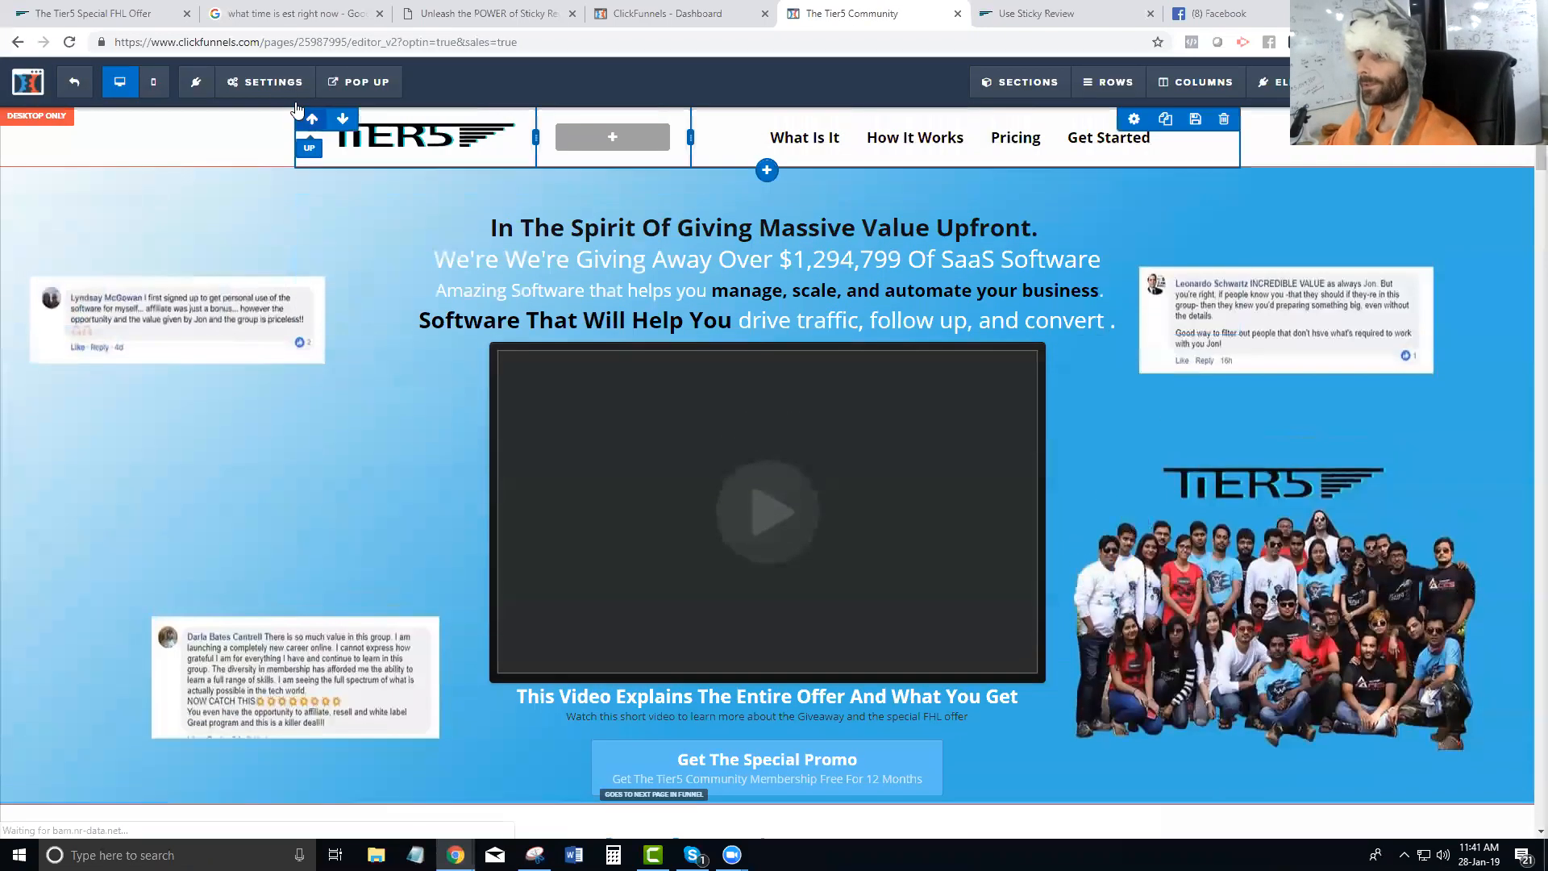
- Paste the Sticky Reviews snippet into the Sales Page's footer tracking code and close the tracking code settings
{"action": "mouse_move", "coordinate": [274, 91]}
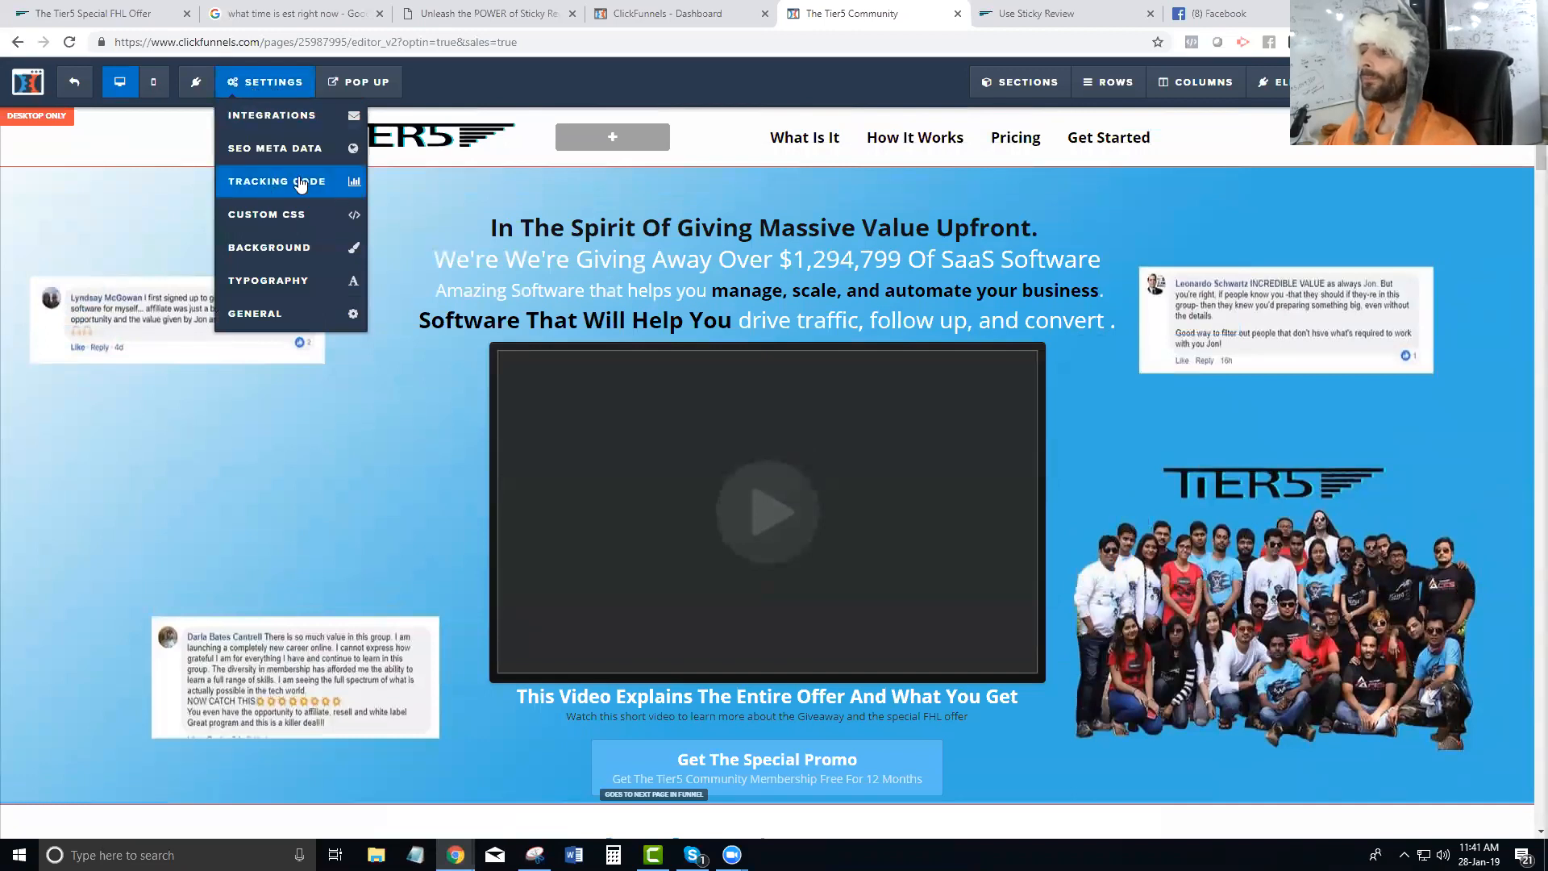
{"action": "left_click", "coordinate": [276, 187]}
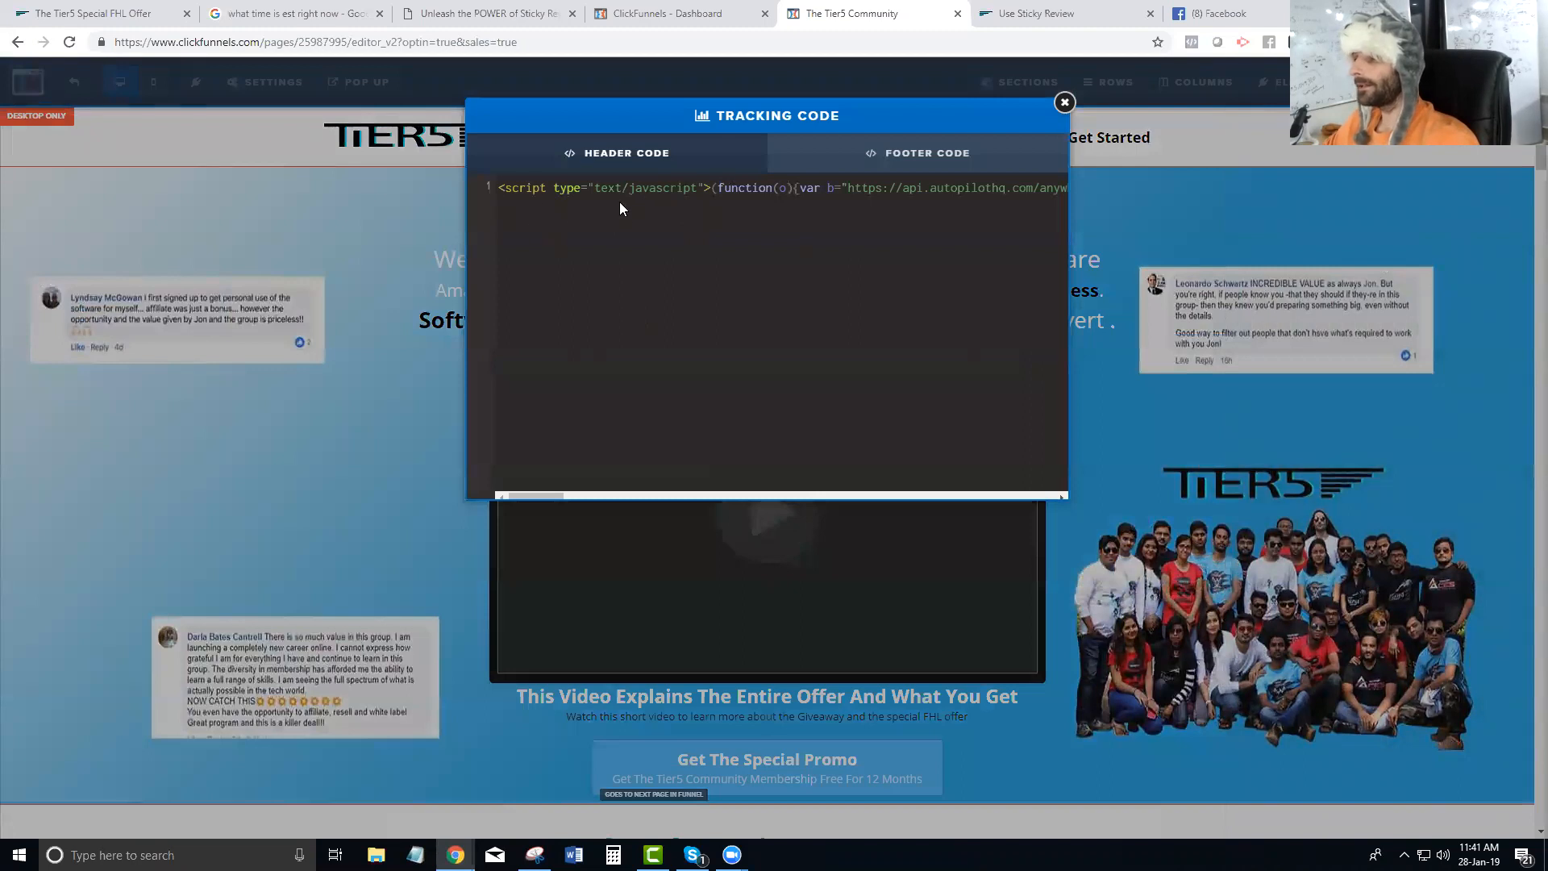
{"action": "left_click", "coordinate": [911, 158]}
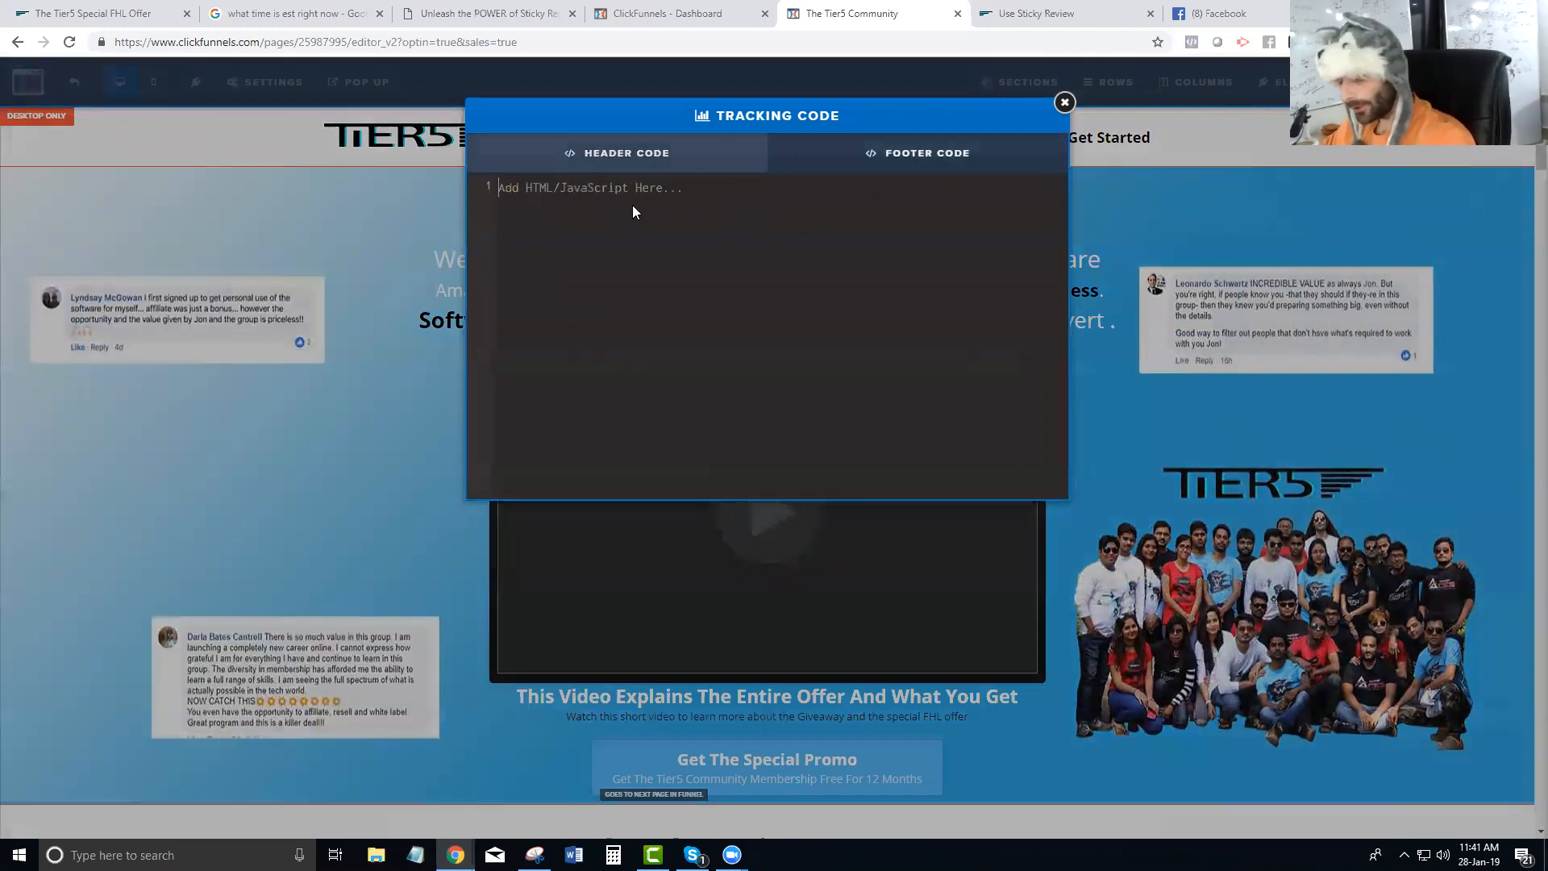
{"action": "key", "text": "ctrl+v"}
{"action": "left_click_drag", "start_coordinate": [746, 495], "coordinate": [751, 233]}
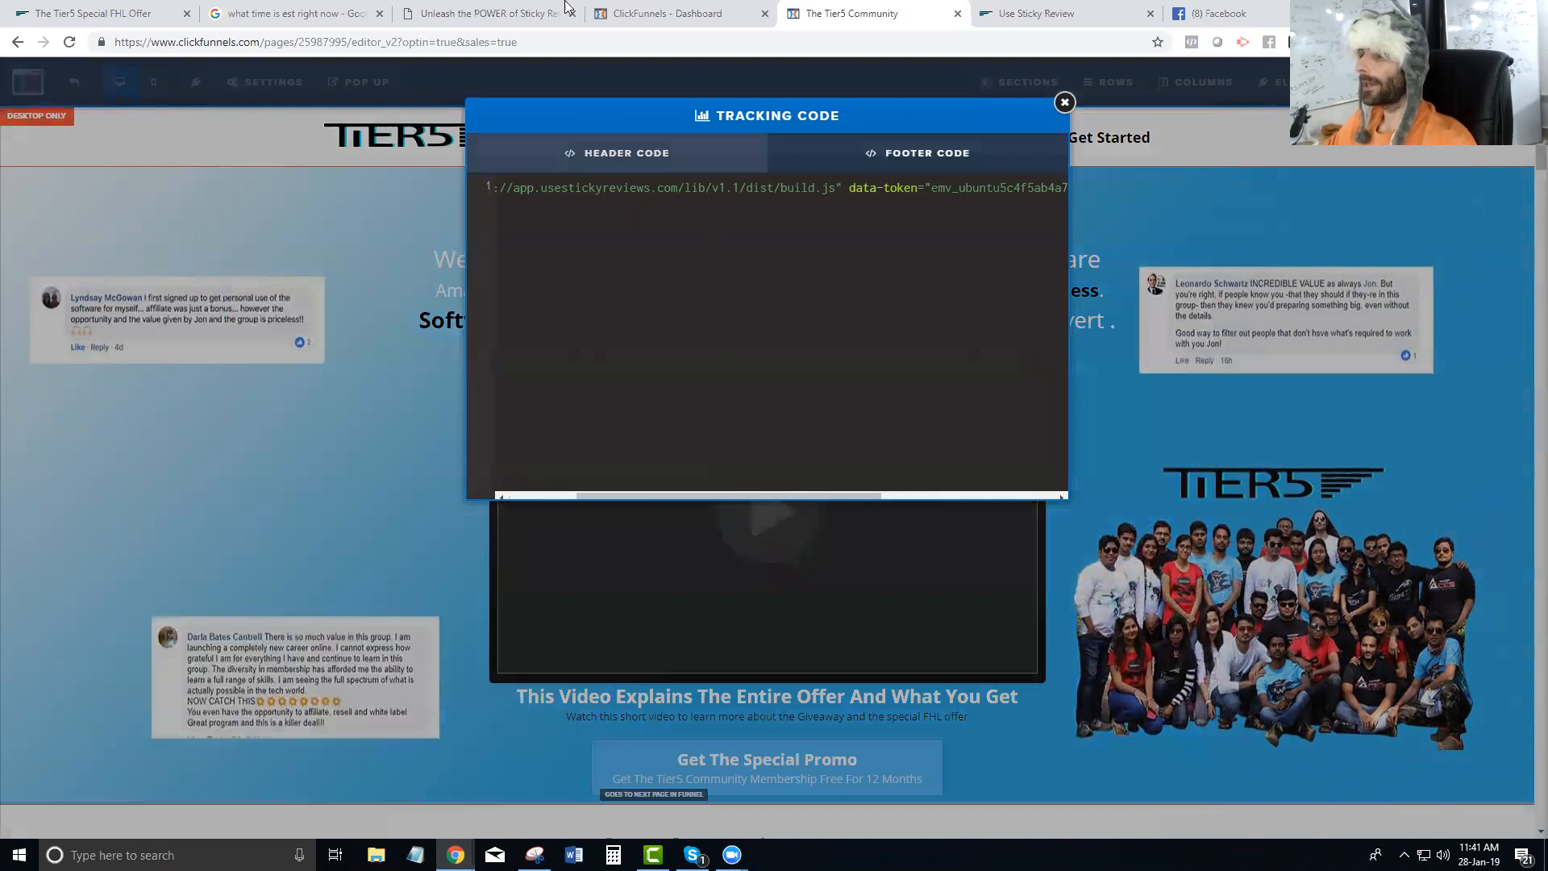
{"action": "left_click", "coordinate": [1274, 223]}
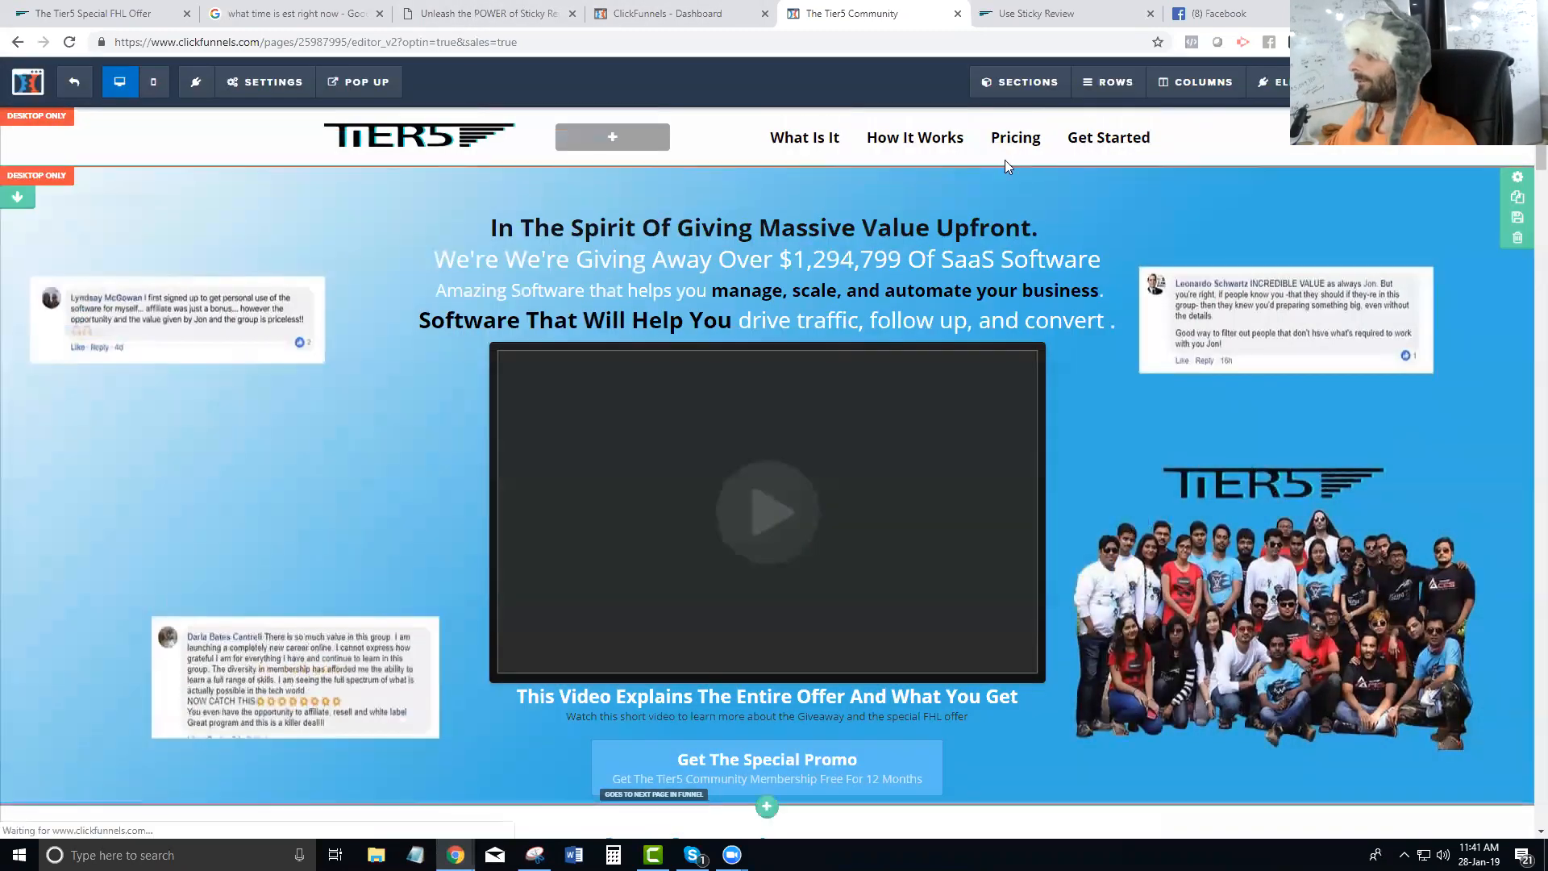
- Switch back to Sticky Reviews and copy the code snippet of the Funnel Hacking Live Promo campaign again
{"action": "left_click", "coordinate": [466, 9]}
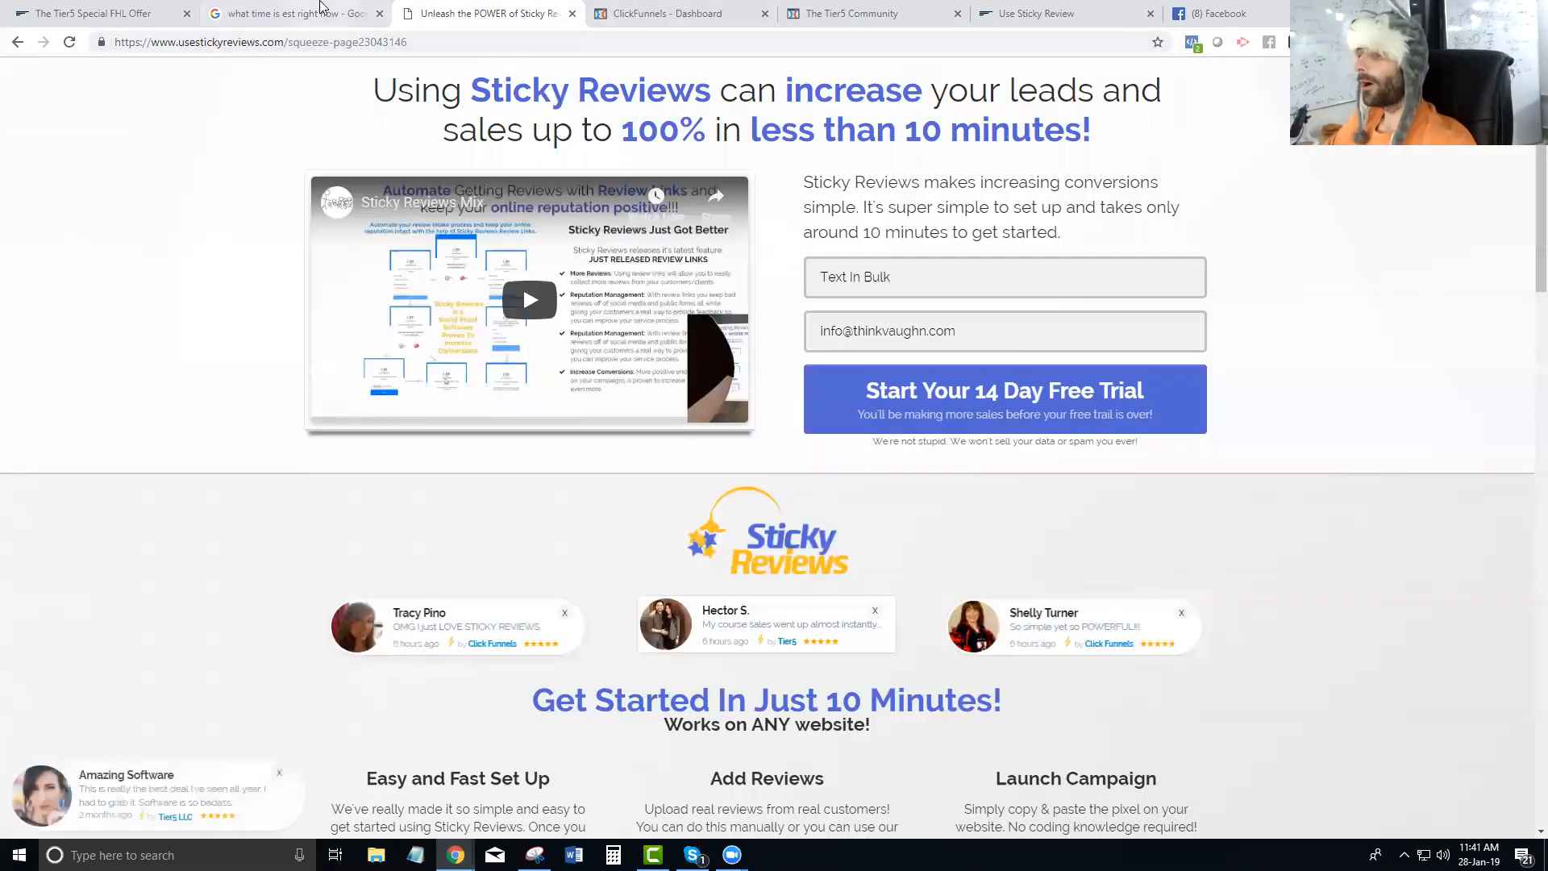
{"action": "left_click_drag", "start_coordinate": [1040, 13], "coordinate": [685, 13]}
{"action": "left_click", "coordinate": [860, 190]}
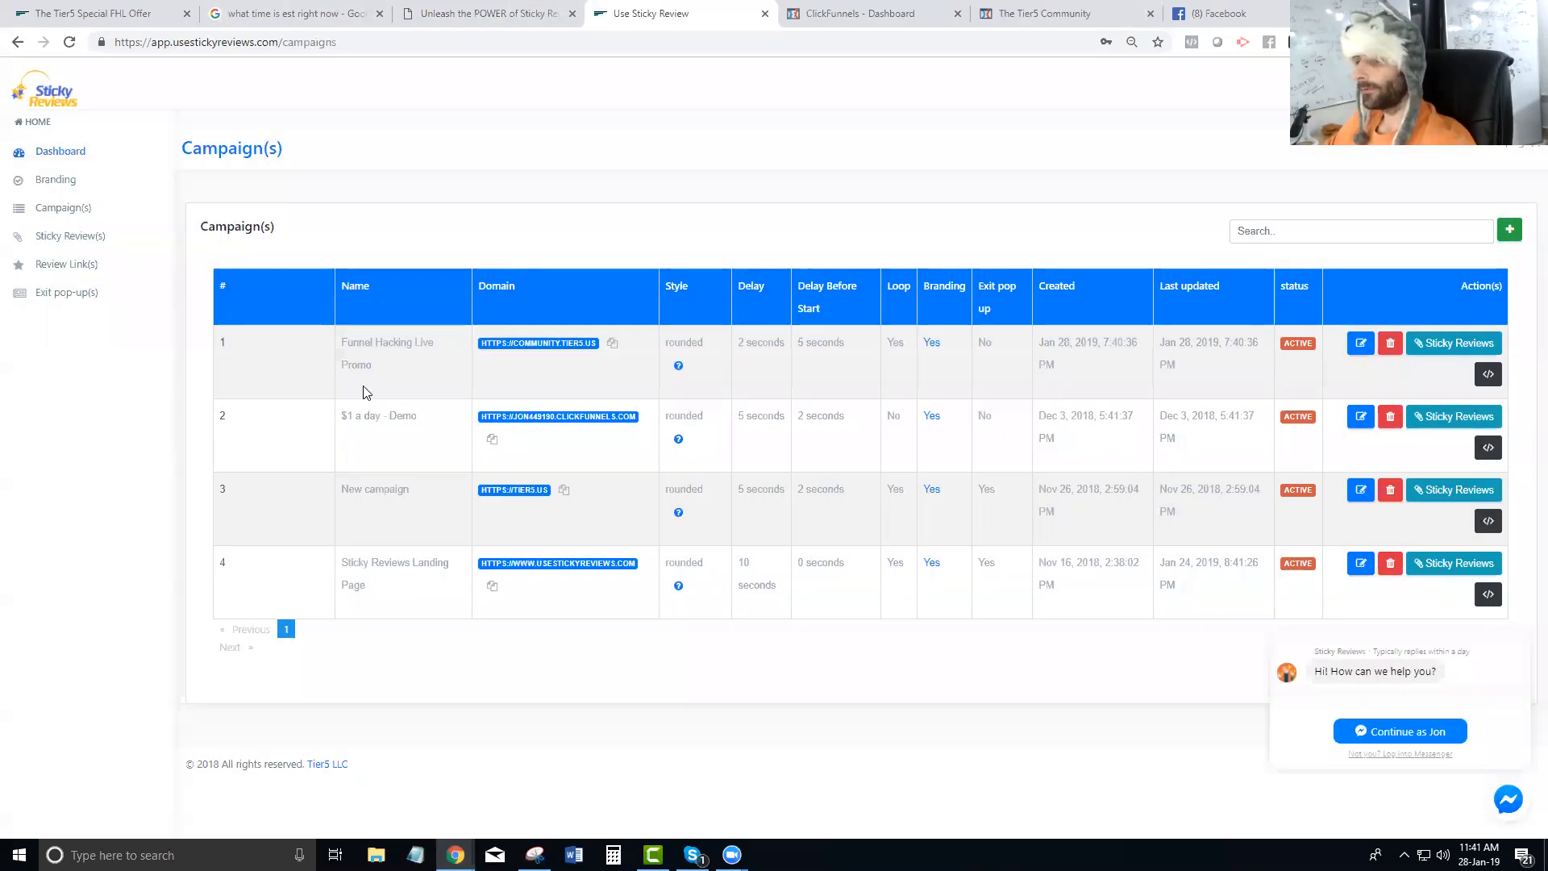
{"action": "triple_click", "coordinate": [336, 361]}
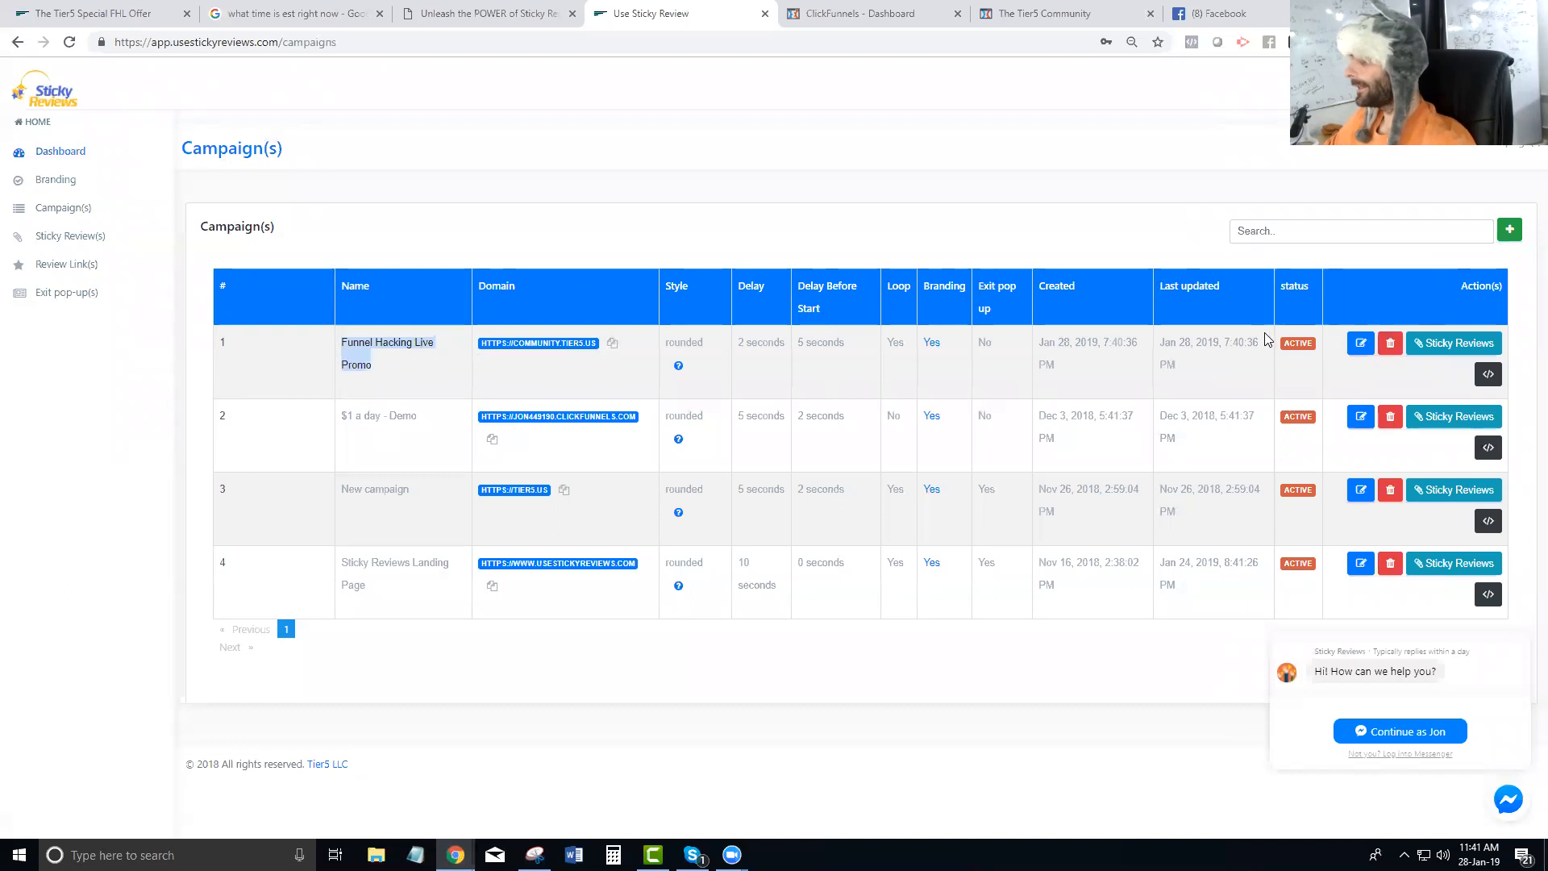
{"action": "left_click", "coordinate": [1488, 375]}
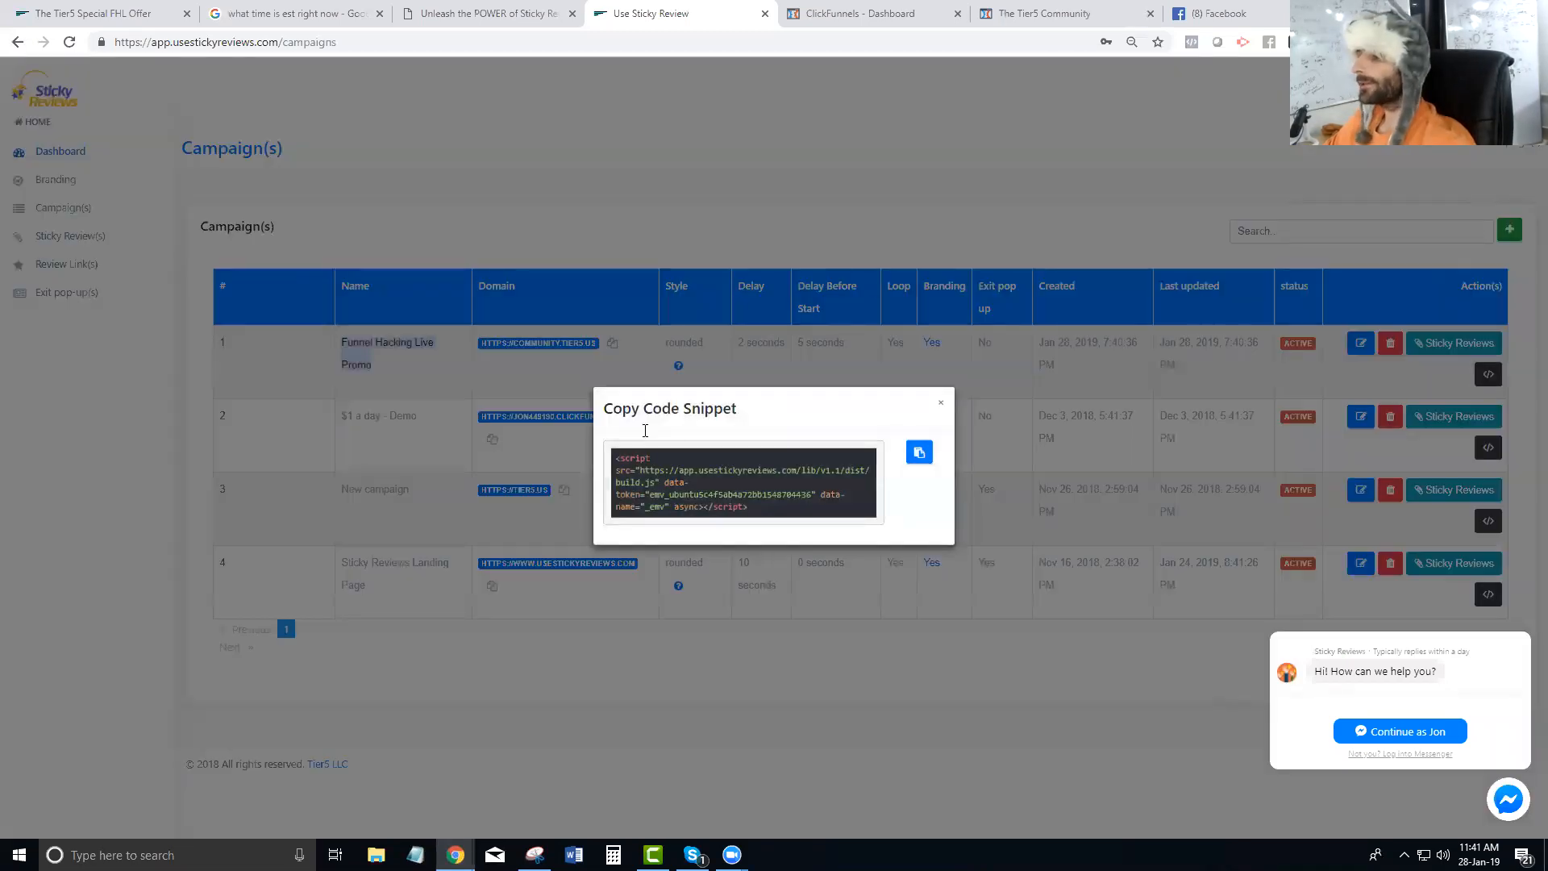
{"action": "left_click", "coordinate": [919, 452]}
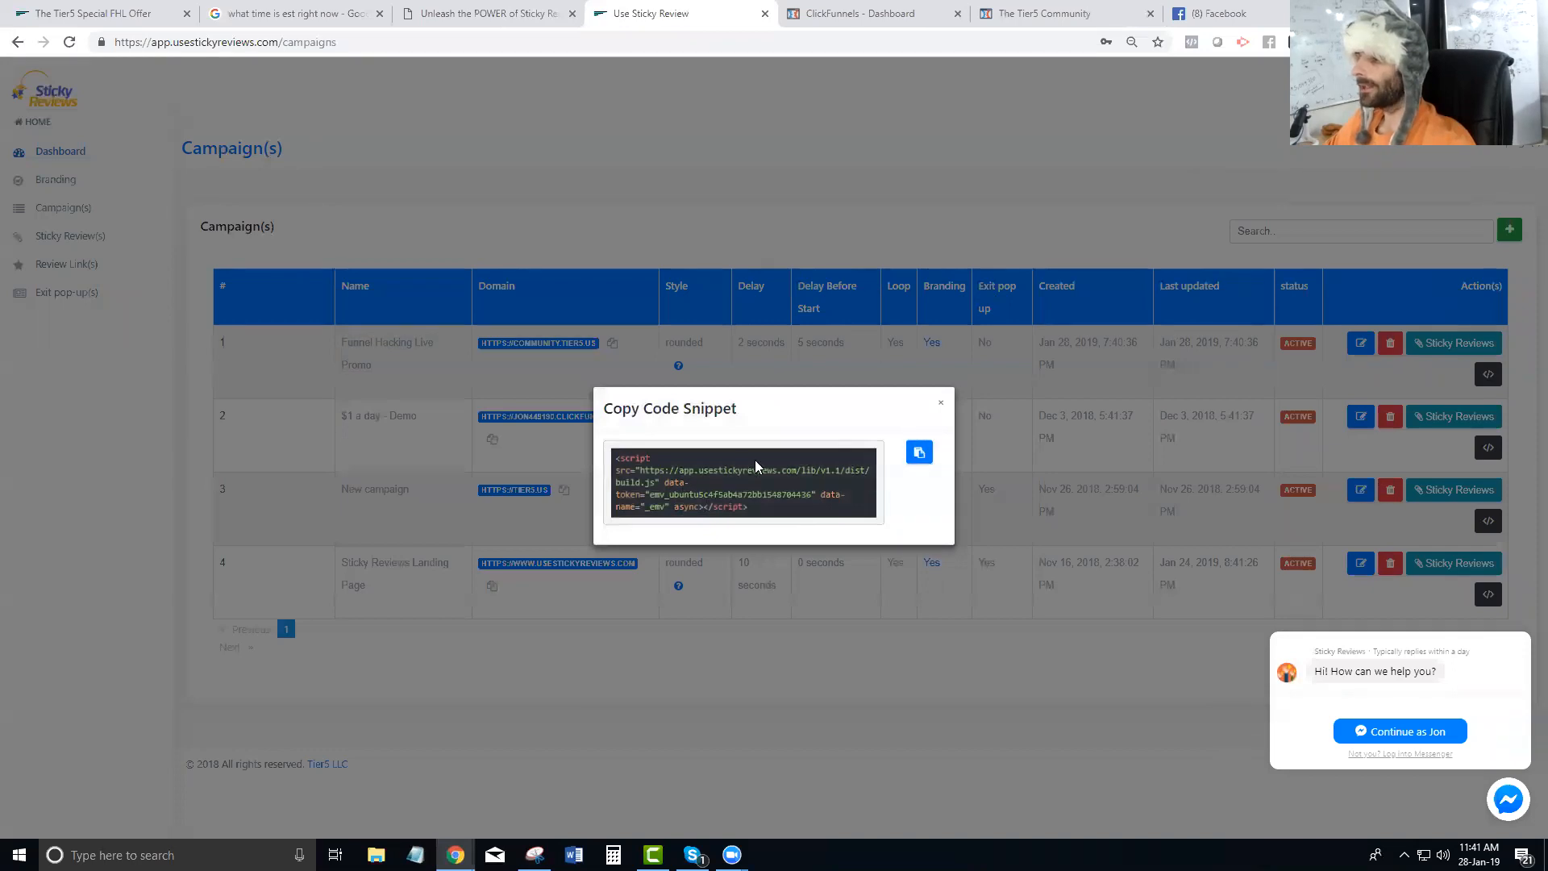
- Replace the footer tracking code of the ClickFunnels Sales Page with the copied Sticky Reviews snippet and save the page
{"action": "left_click", "coordinate": [859, 8]}
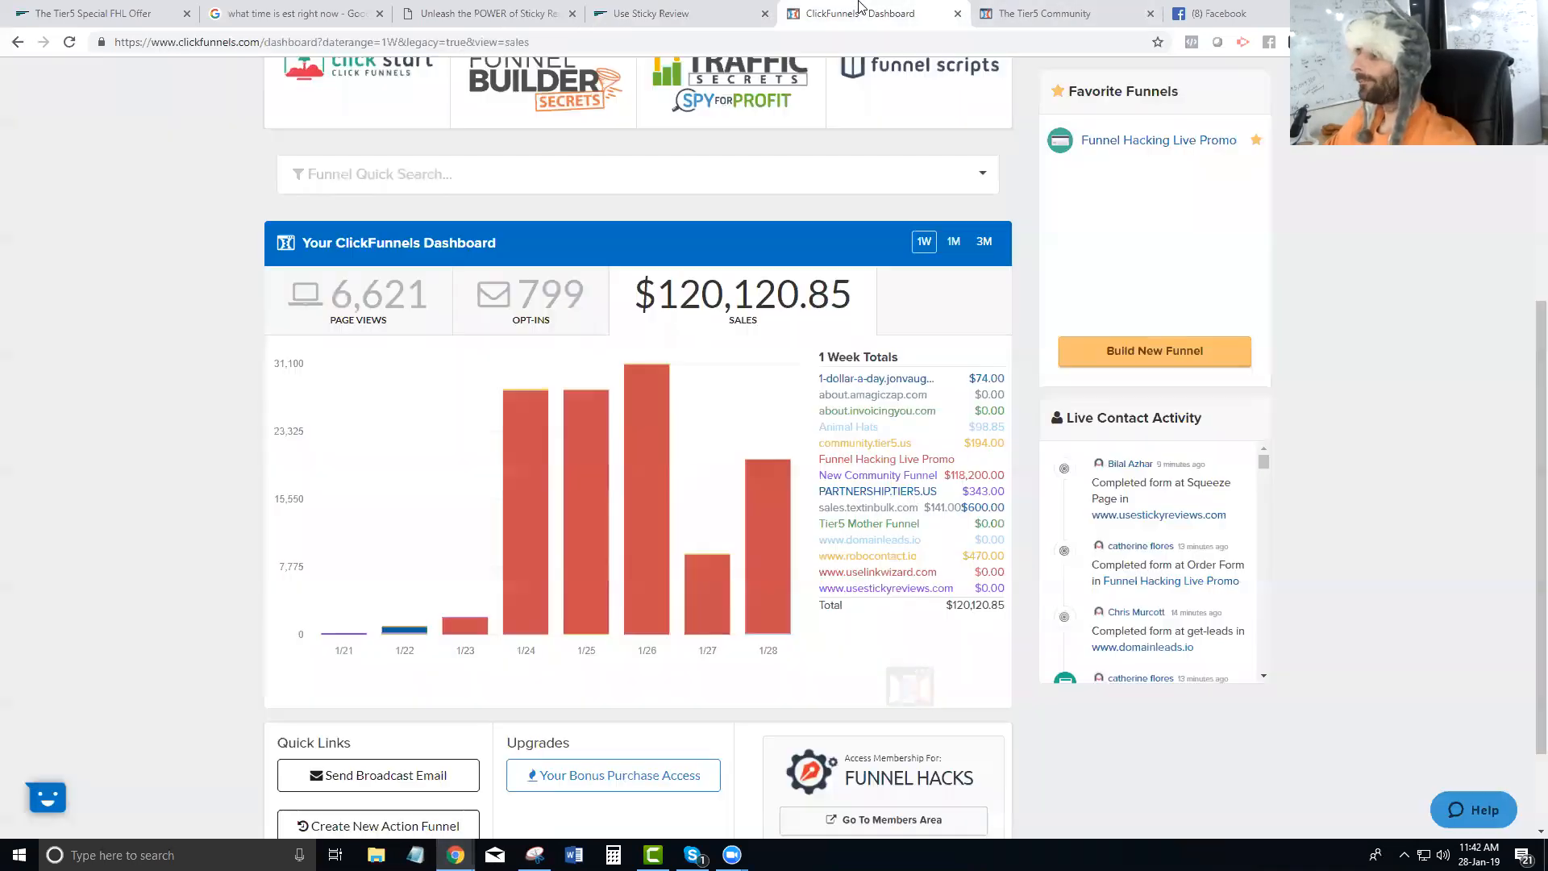
{"action": "left_click", "coordinate": [1046, 6]}
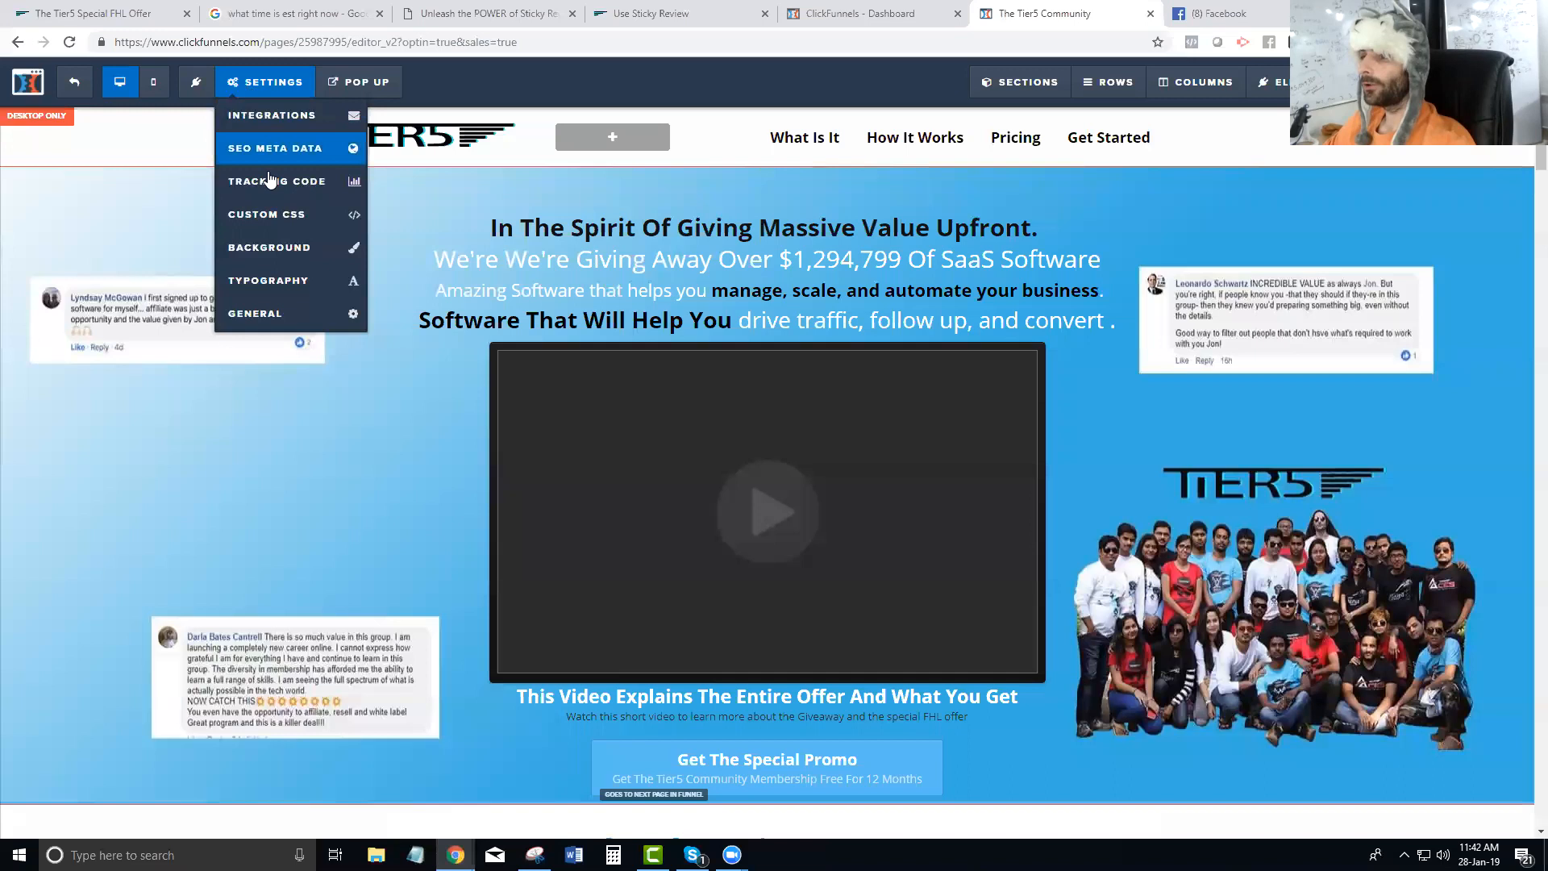
{"action": "left_click", "coordinate": [272, 197]}
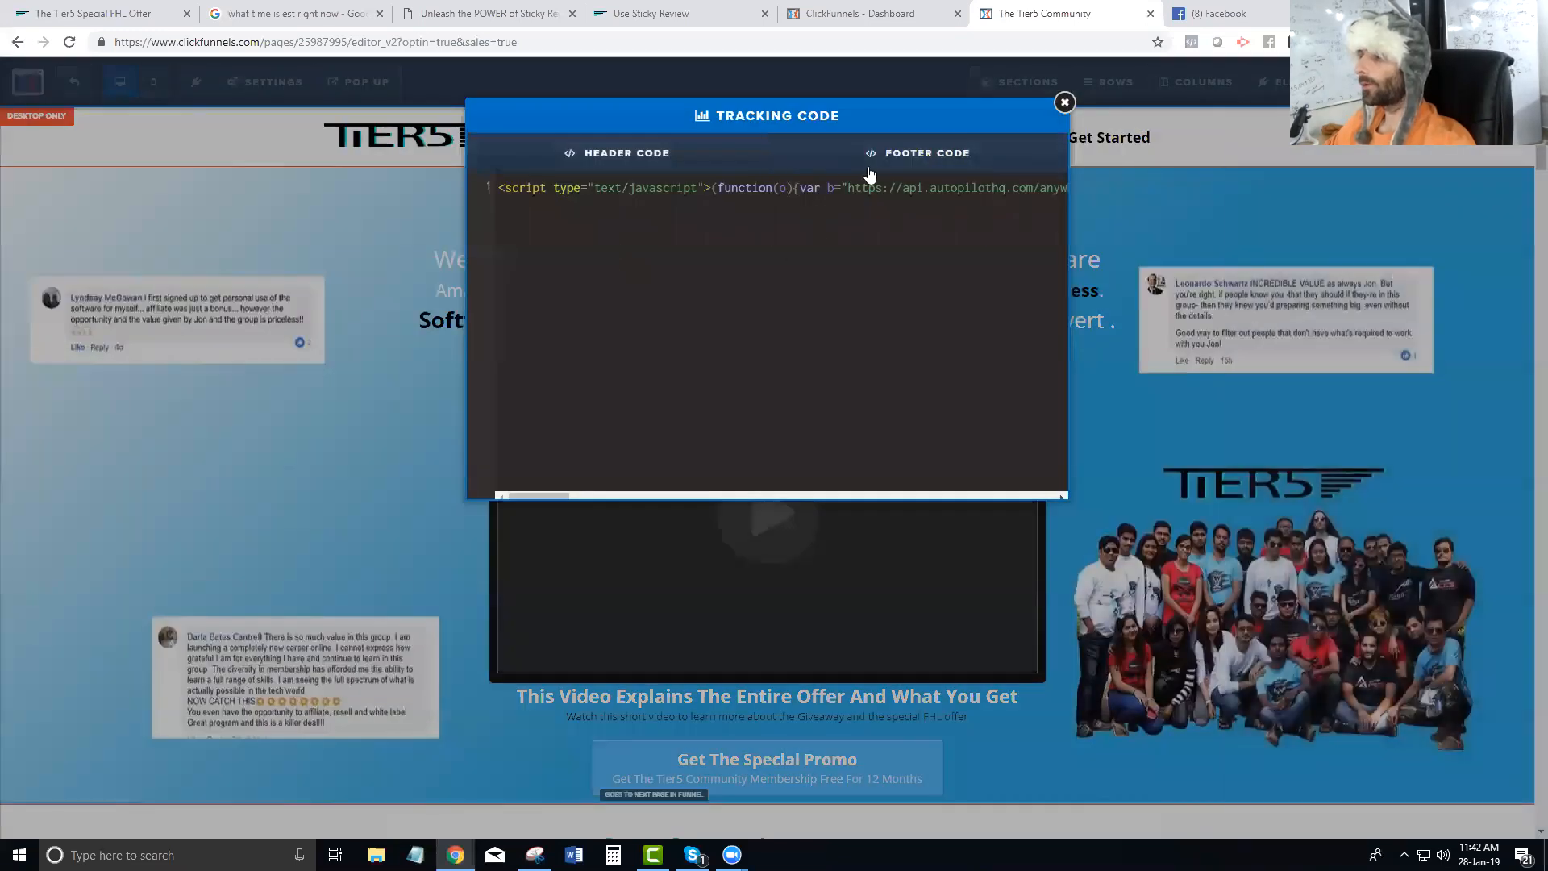
{"action": "left_click", "coordinate": [868, 168]}
{"action": "left_click_drag", "start_coordinate": [500, 192], "coordinate": [1015, 214]}
{"action": "key", "text": "ctrl+v"}
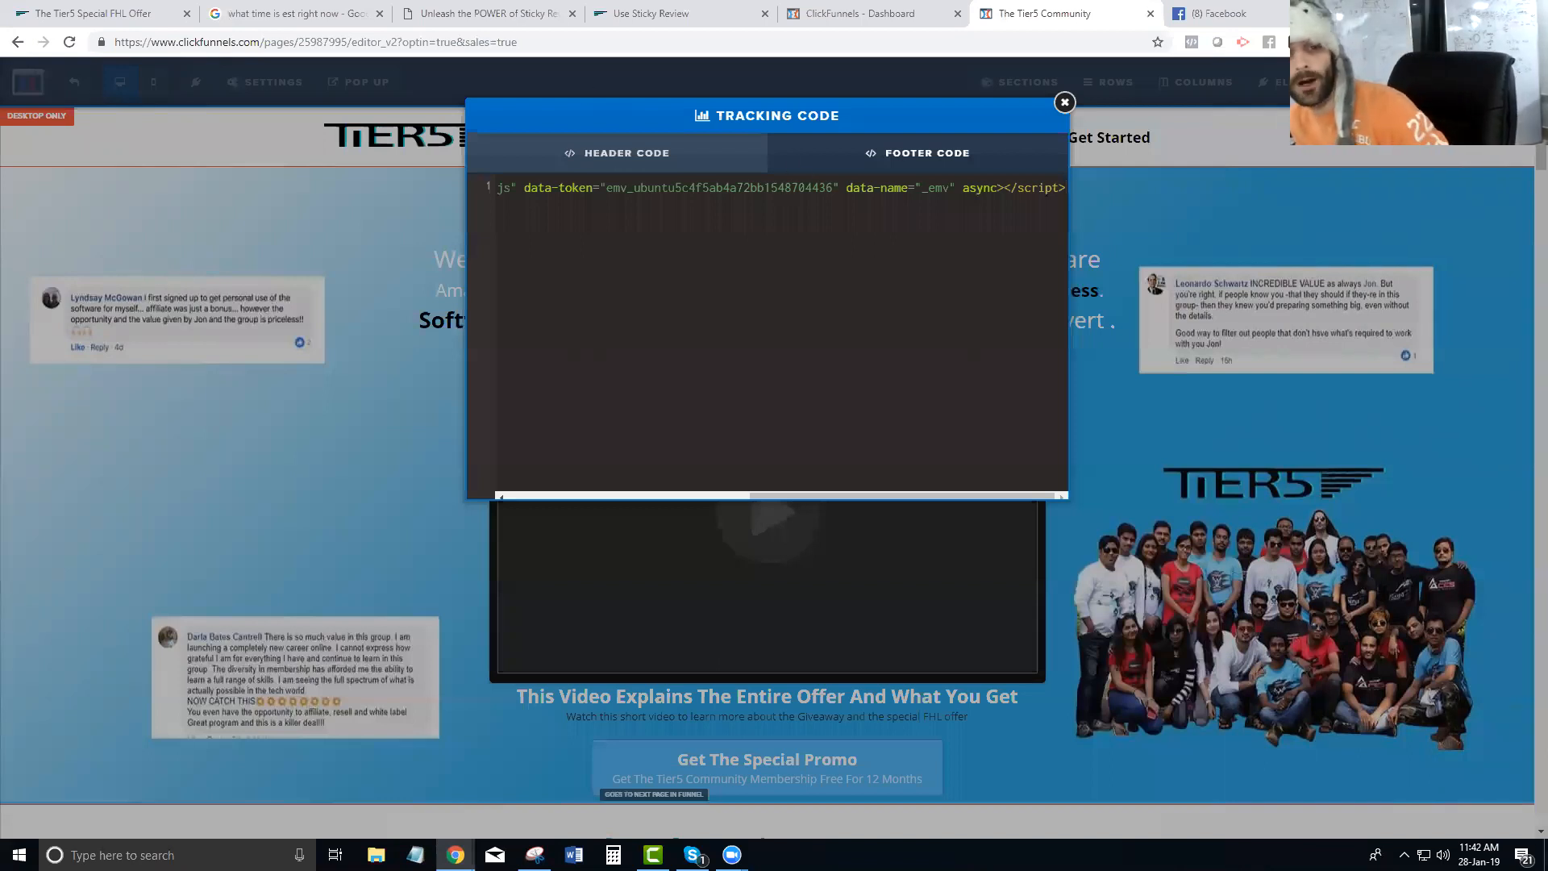
{"action": "left_click", "coordinate": [1404, 151]}
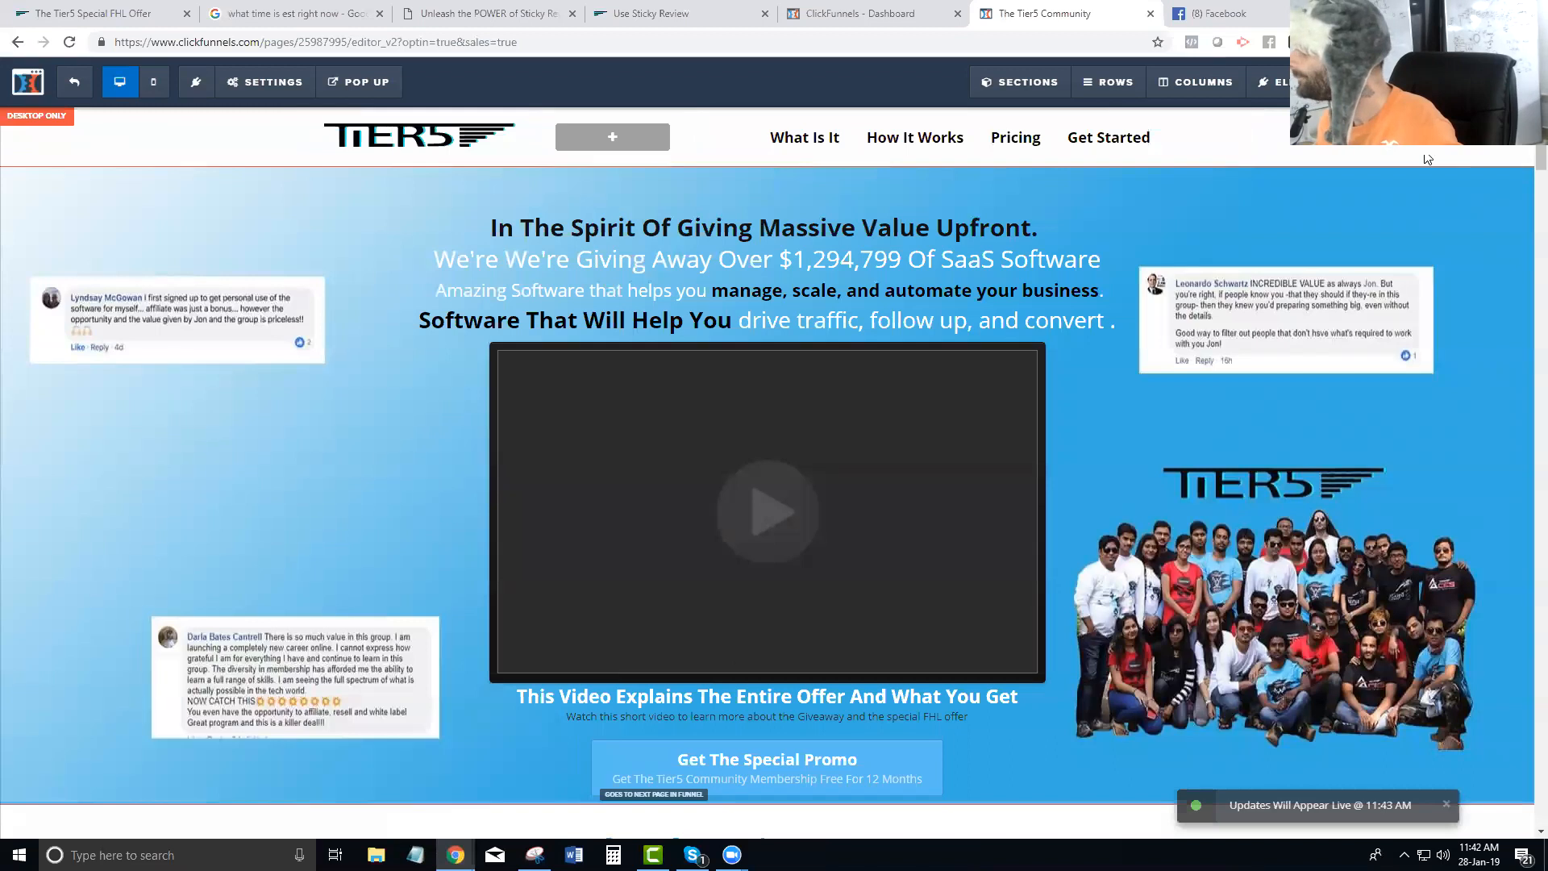
- Return to the Sticky Reviews campaign list and close the code snippet window
{"action": "left_click", "coordinate": [478, 13]}
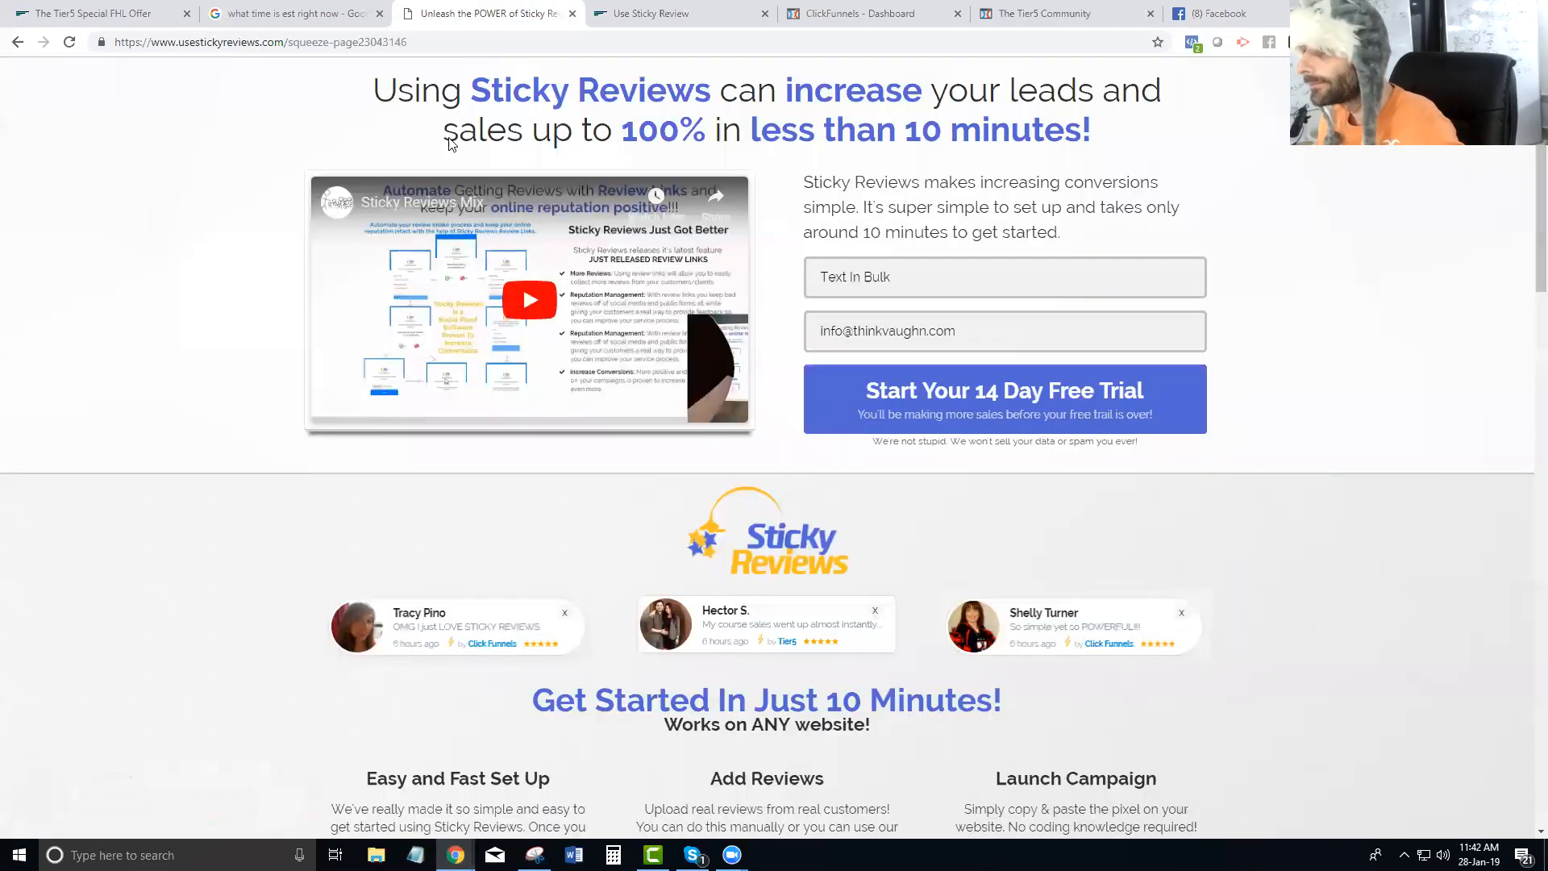
{"action": "left_click", "coordinate": [645, 13]}
{"action": "left_click", "coordinate": [743, 149]}
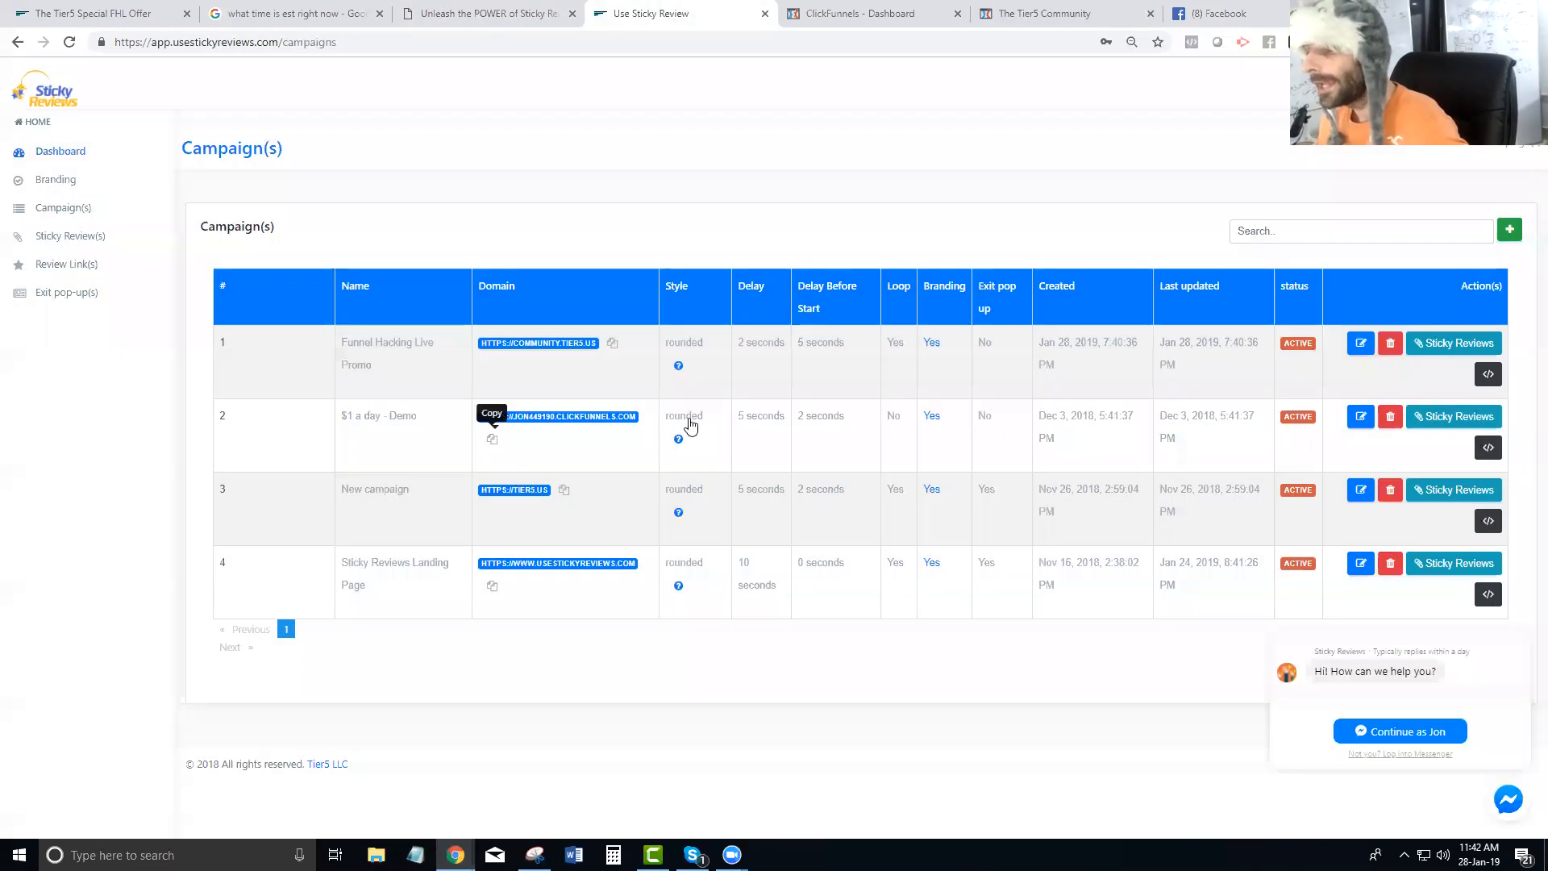